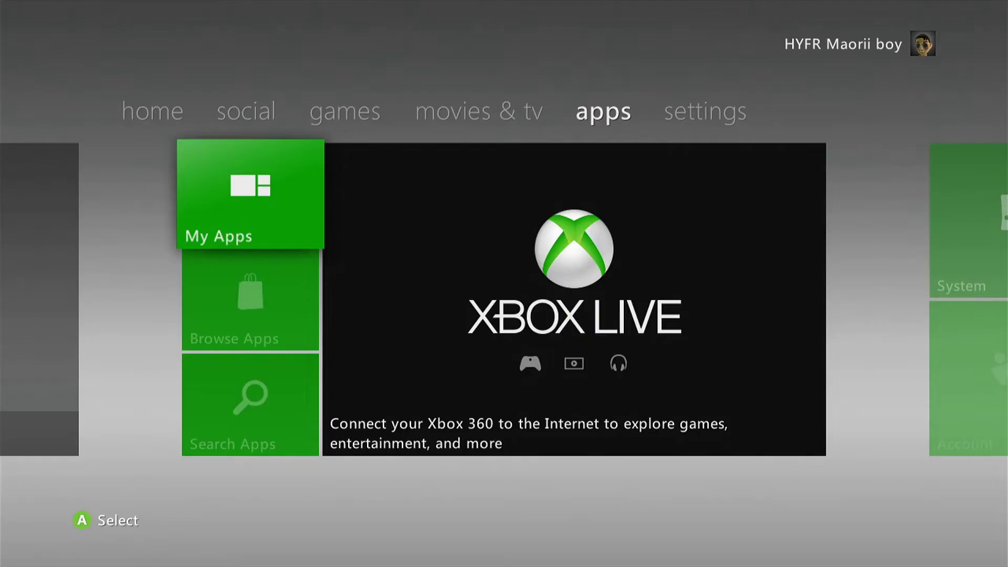
Open the list of storage devices from the console's system settings
key("Right")
key("Return")
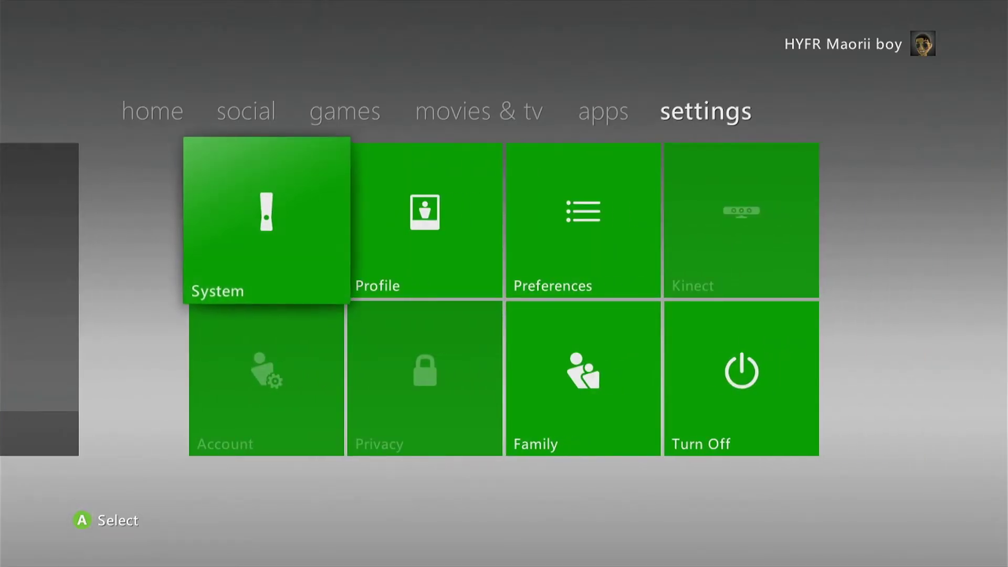
key("Down")
key("Down")
key("Return")
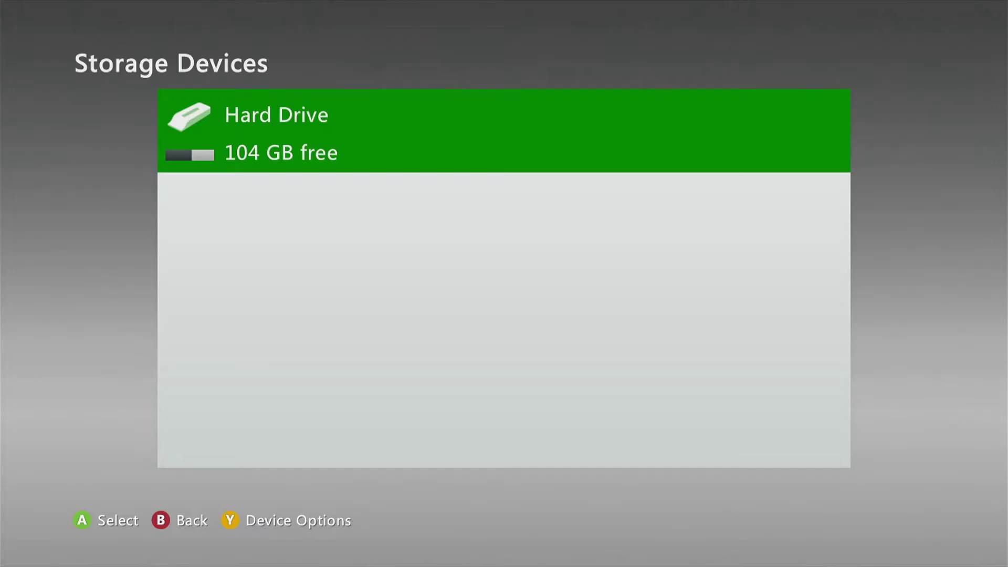
key("Return")
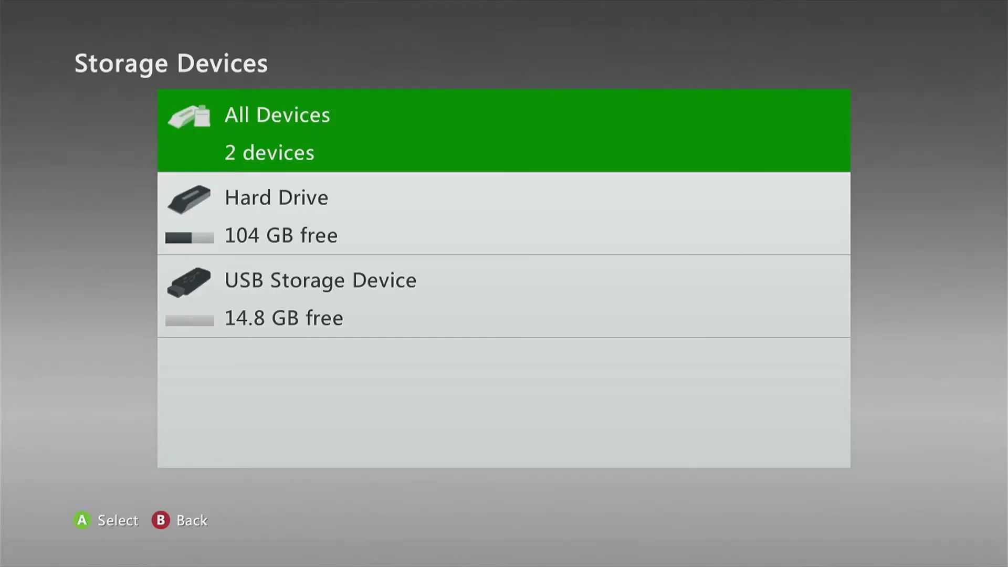
Format the USB Storage Device from its device options, agreeing to remove all of its content
key("Down")
key("Down")
key("y")
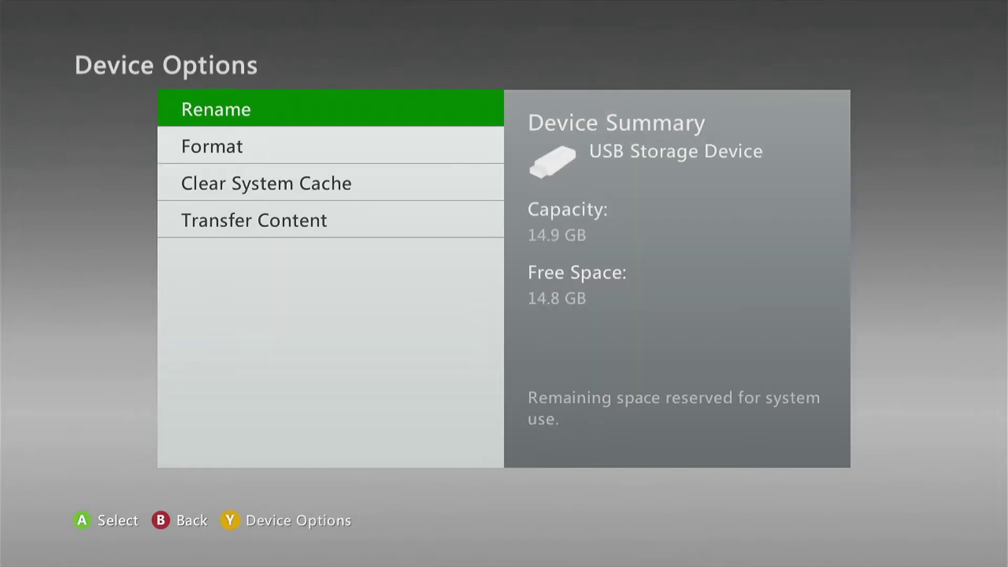
key("Down")
key("Return")
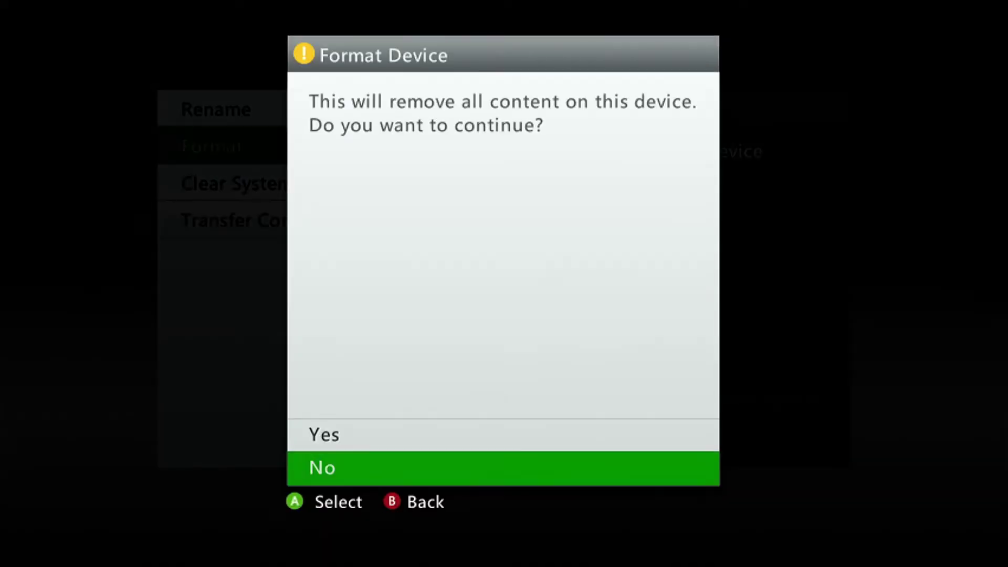
key("Up")
key("Return")
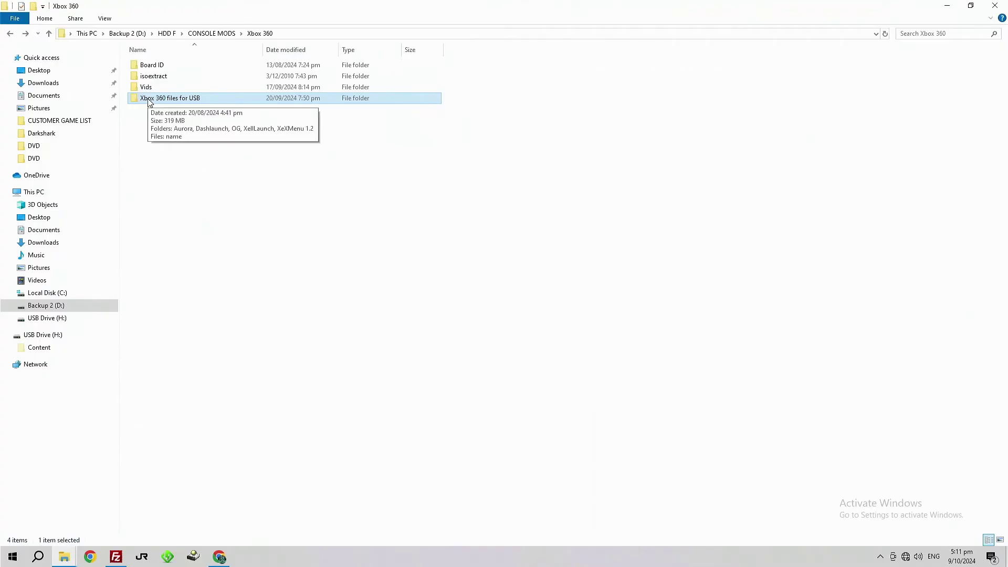
In File Explorer, copy the Aurora, Dashlaunch, OG, XellLaunch and XeXMenu 1.2 folders from the "Xbox 360 files for USB" folder
left_click(148, 98)
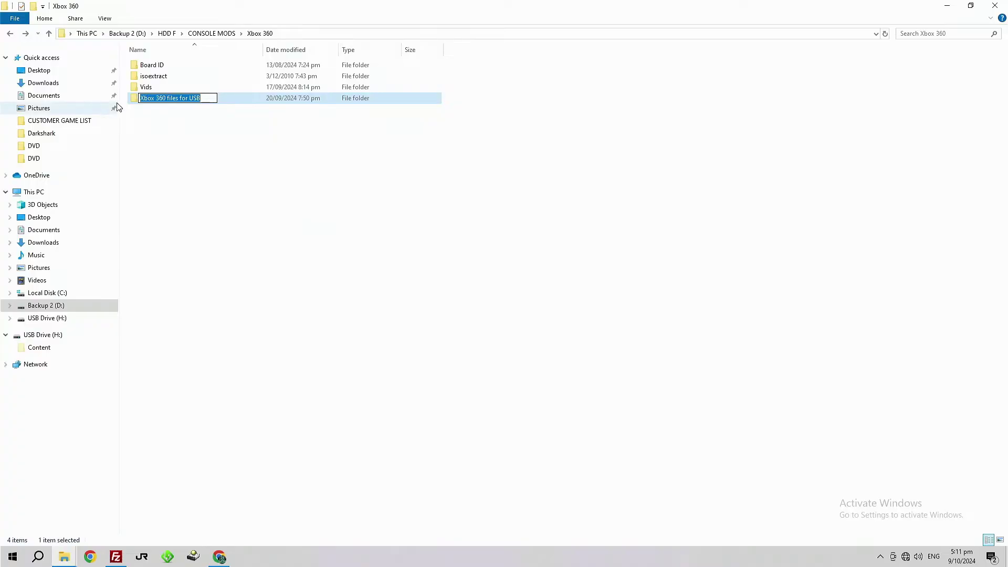
left_click(162, 121)
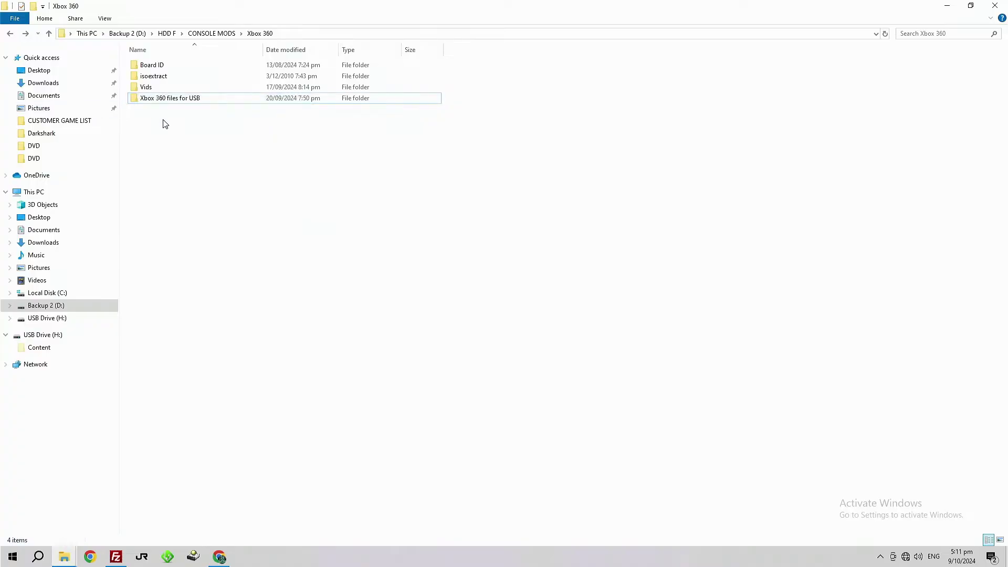
left_click(136, 104)
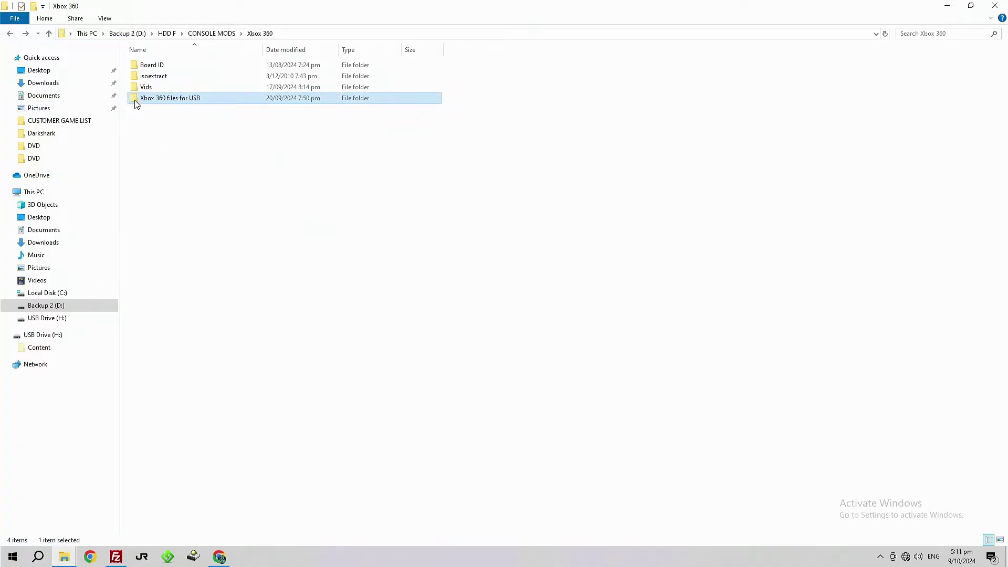
double_click(136, 100)
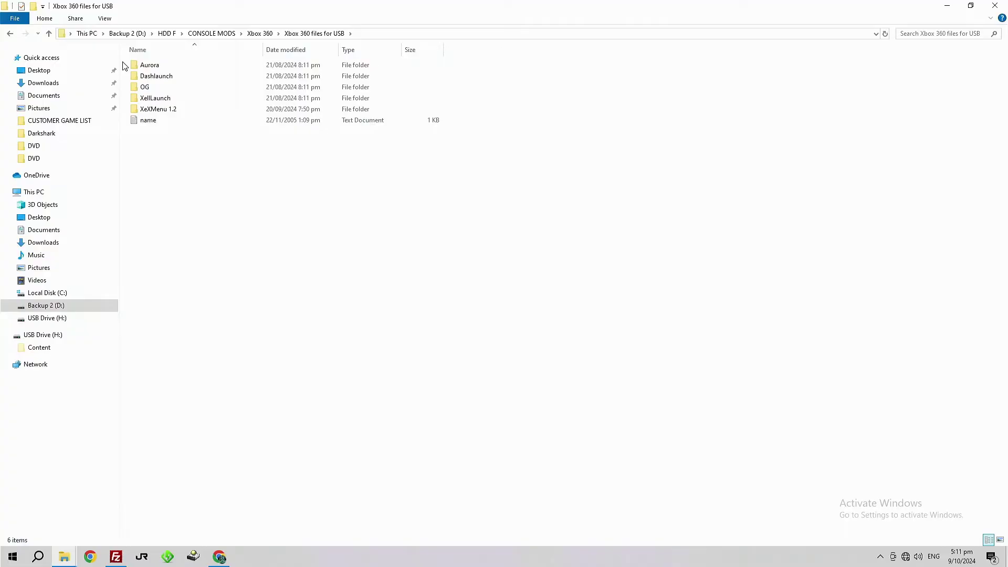
left_click_drag(123, 62, 156, 115)
right_click(158, 109)
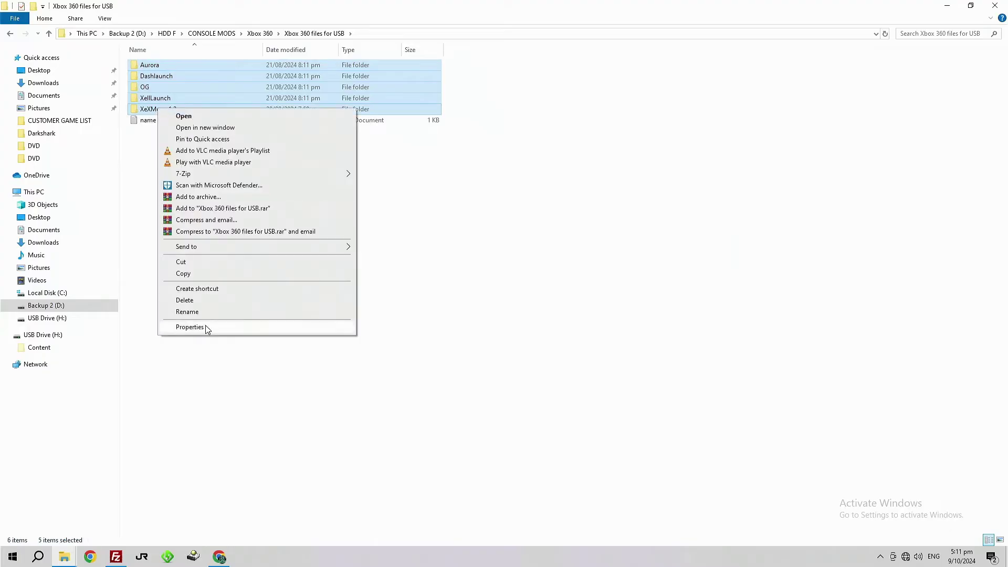
left_click(181, 274)
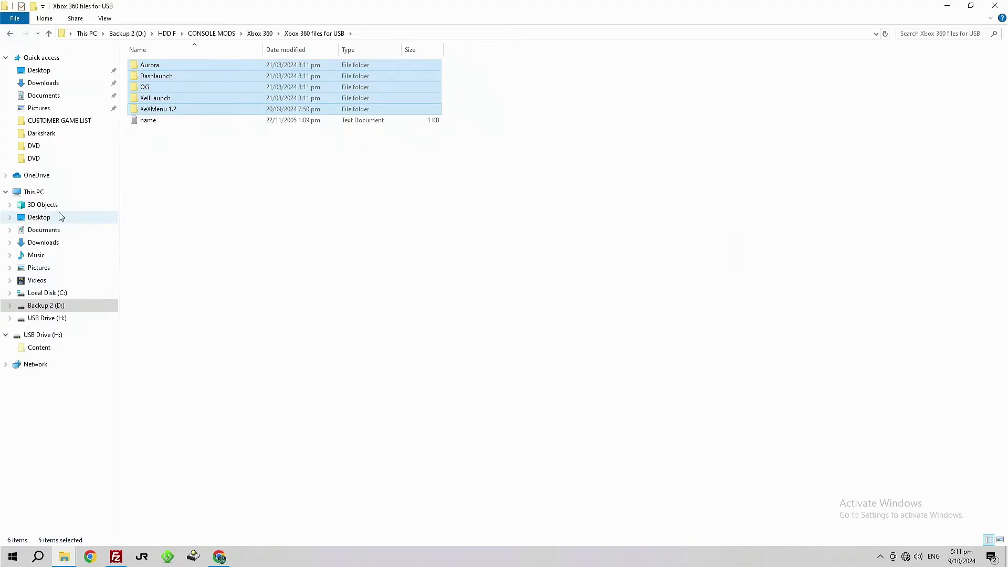
Paste the five copied folders into the root of USB Drive (H:)
left_click(45, 319)
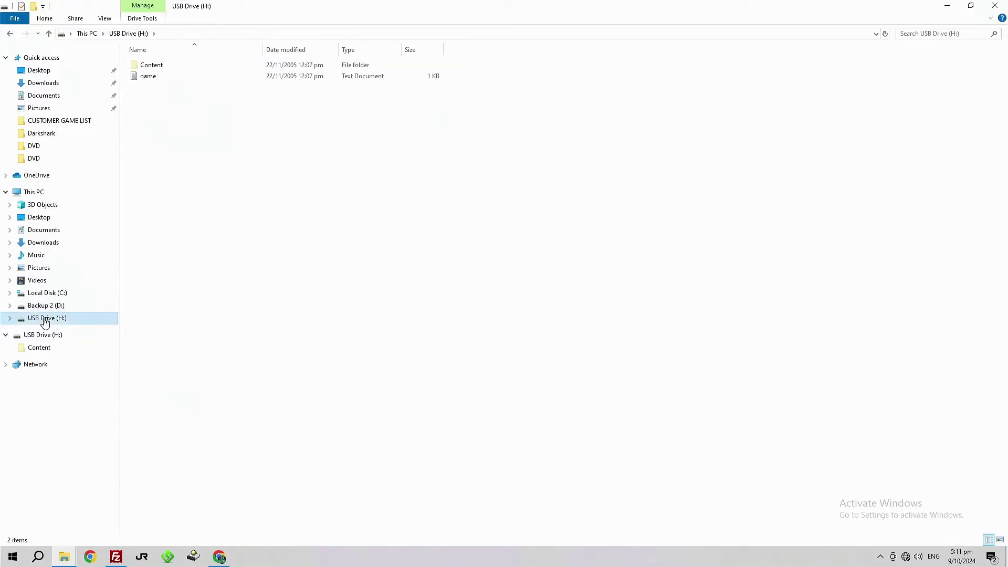
right_click(188, 198)
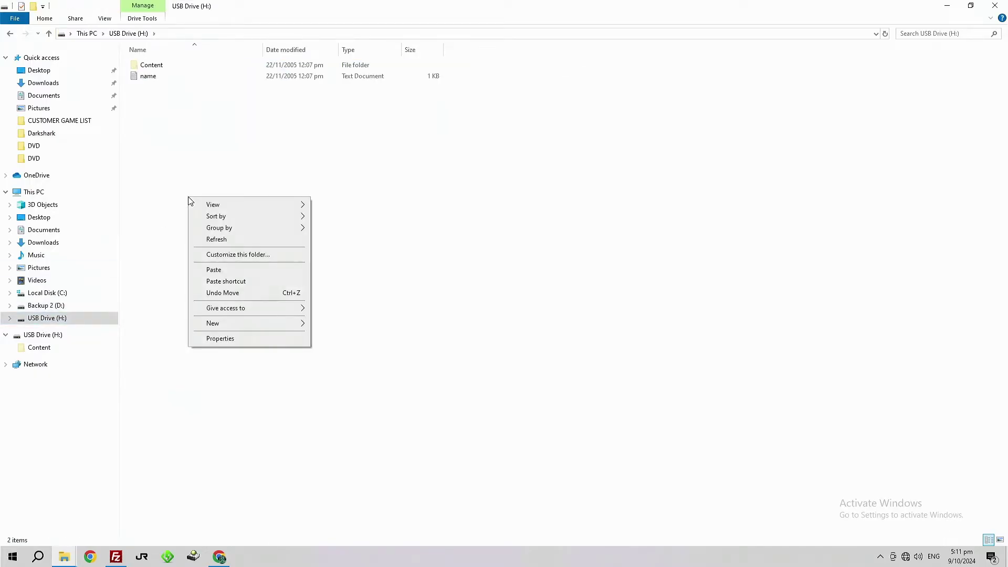
left_click(214, 270)
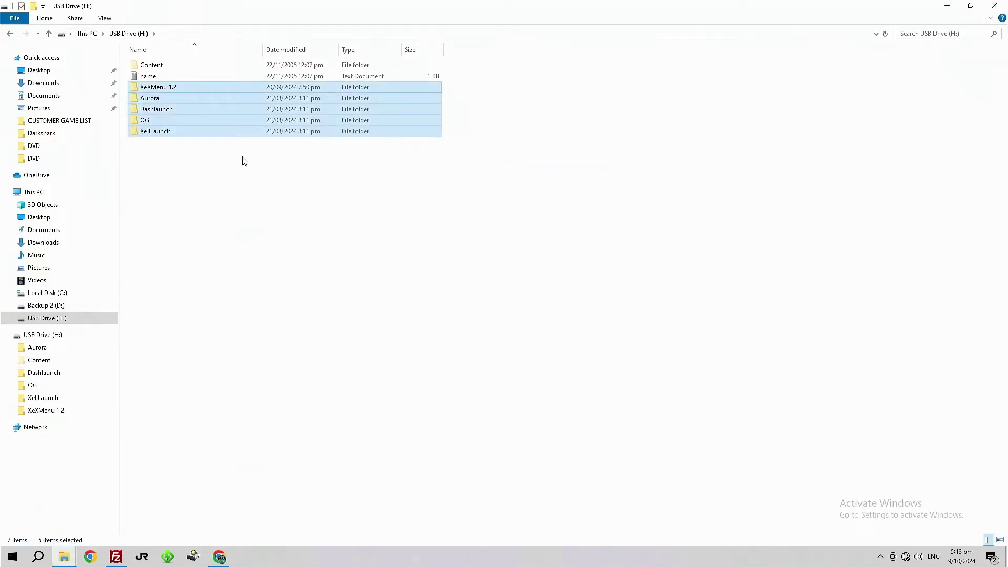
left_click(180, 154)
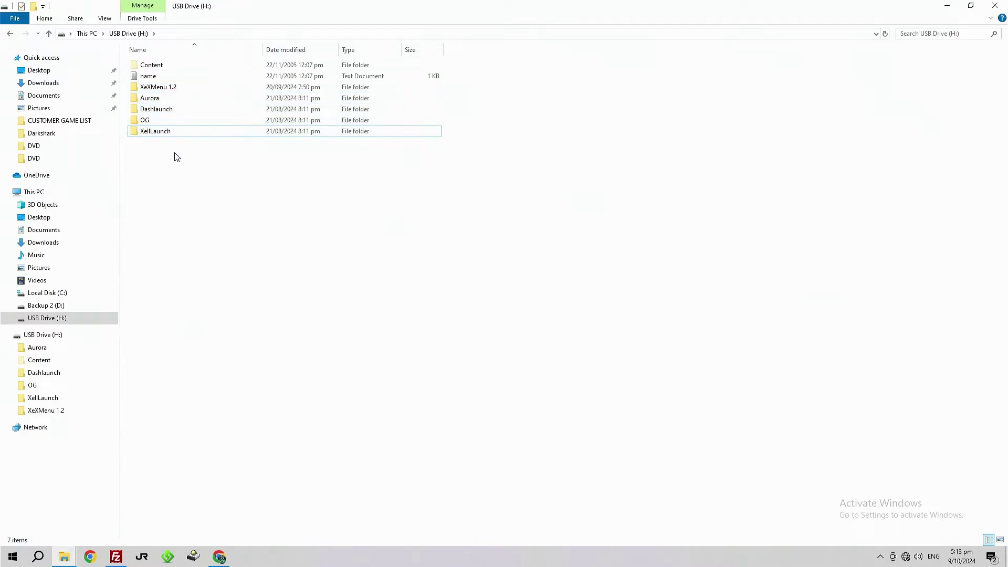
double_click(164, 88)
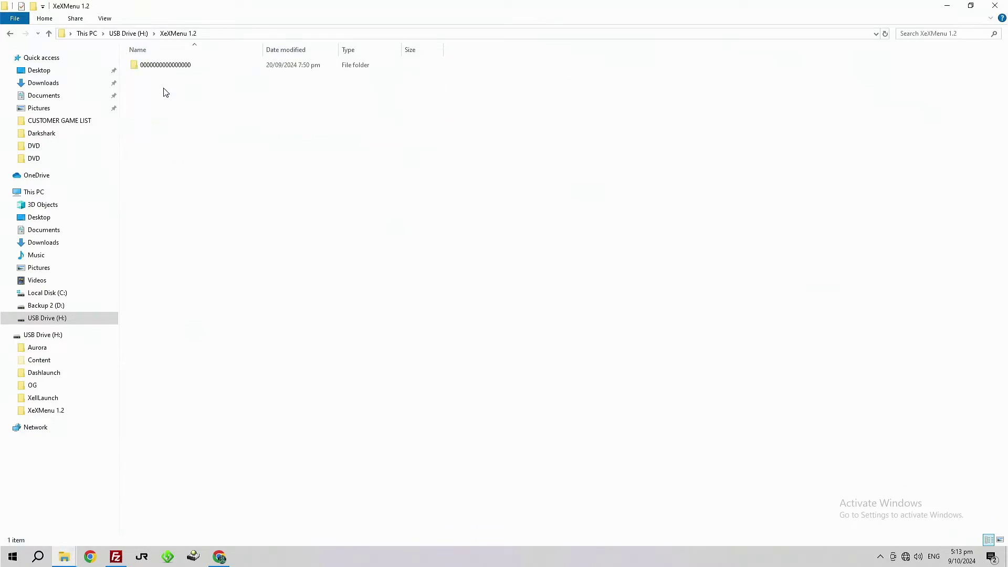
right_click(160, 69)
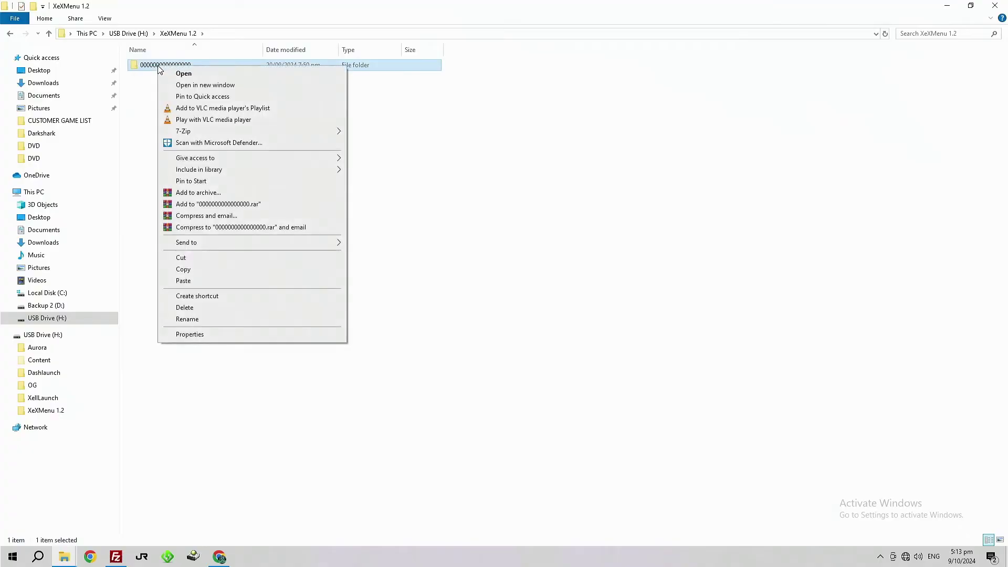
left_click(184, 270)
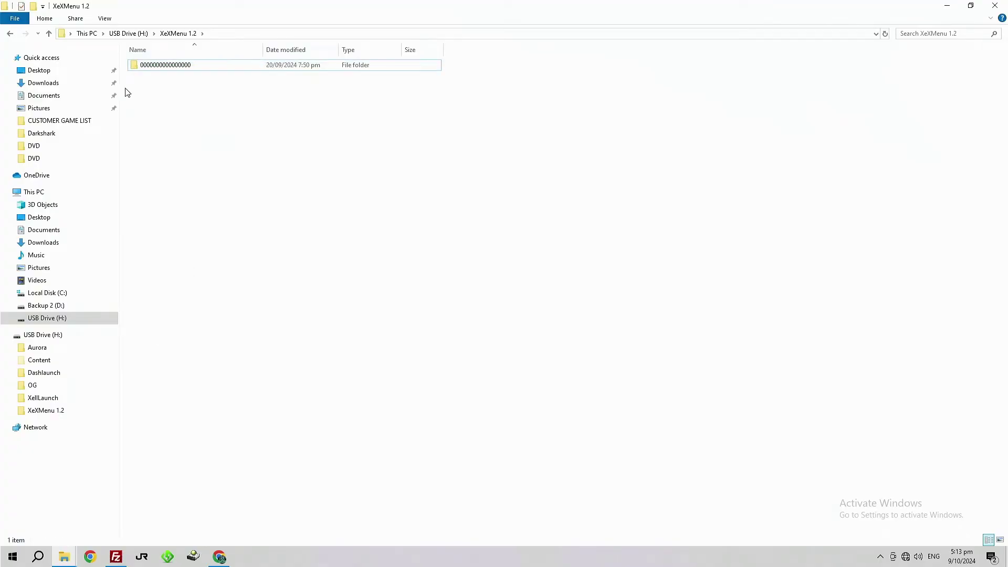
left_click(11, 34)
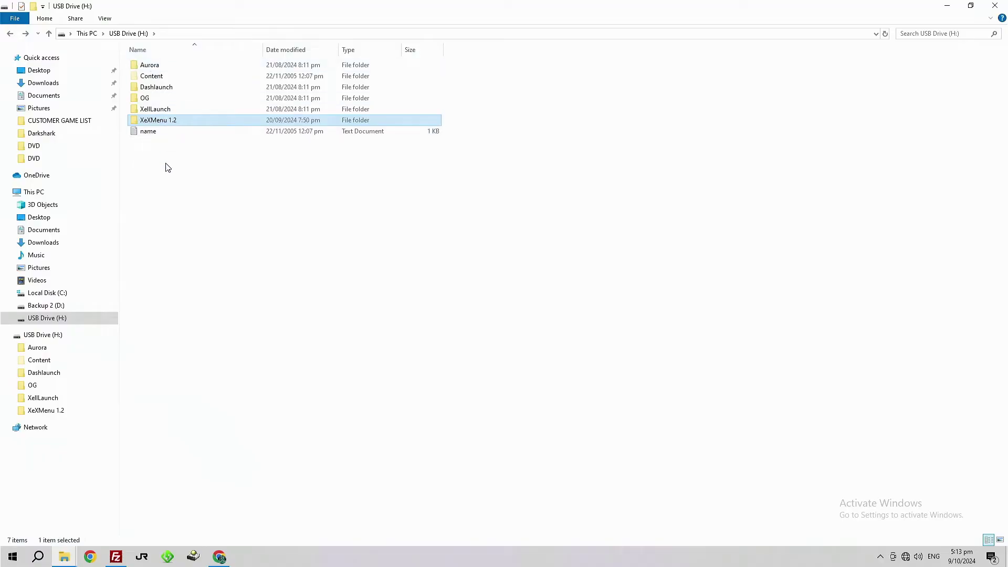
Turn the display of hidden items off and on again for the USB drive with the Content folder
left_click(157, 81)
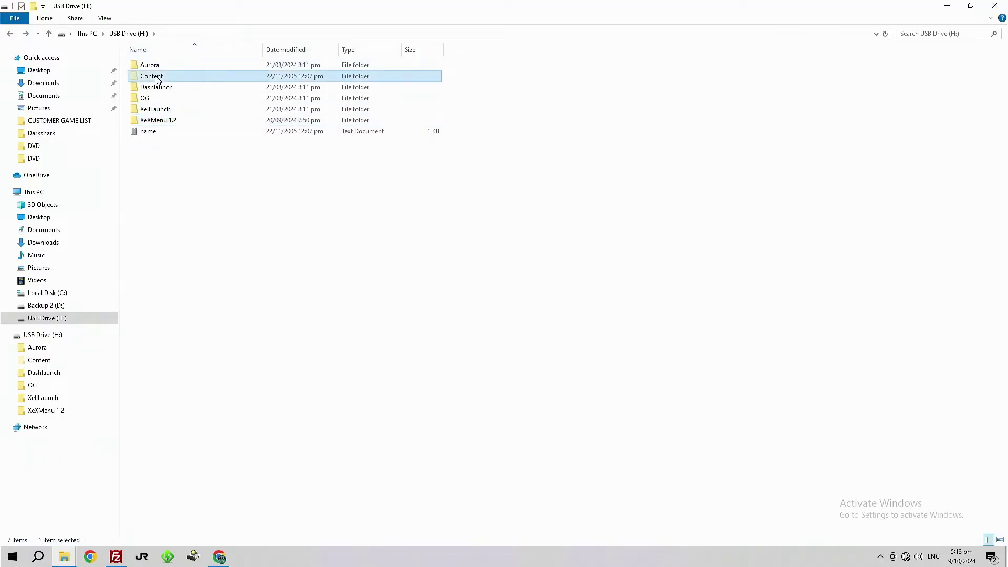
left_click(105, 19)
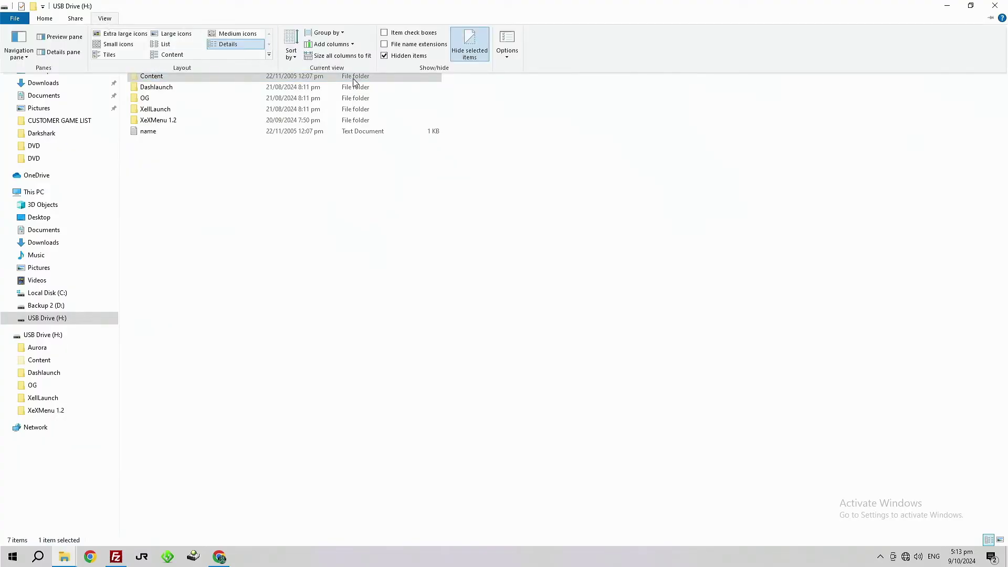
left_click(385, 55)
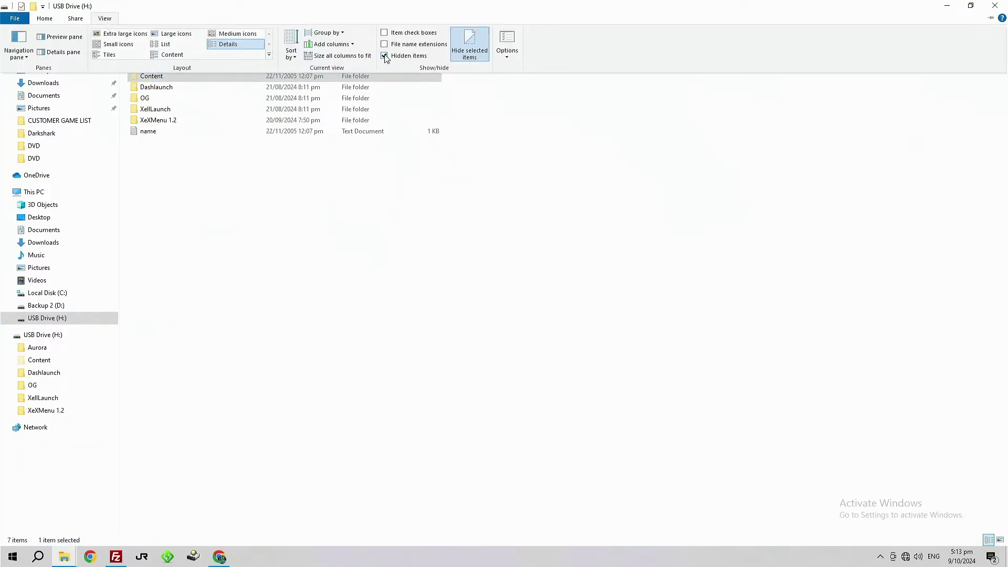
left_click(104, 19)
left_click(385, 55)
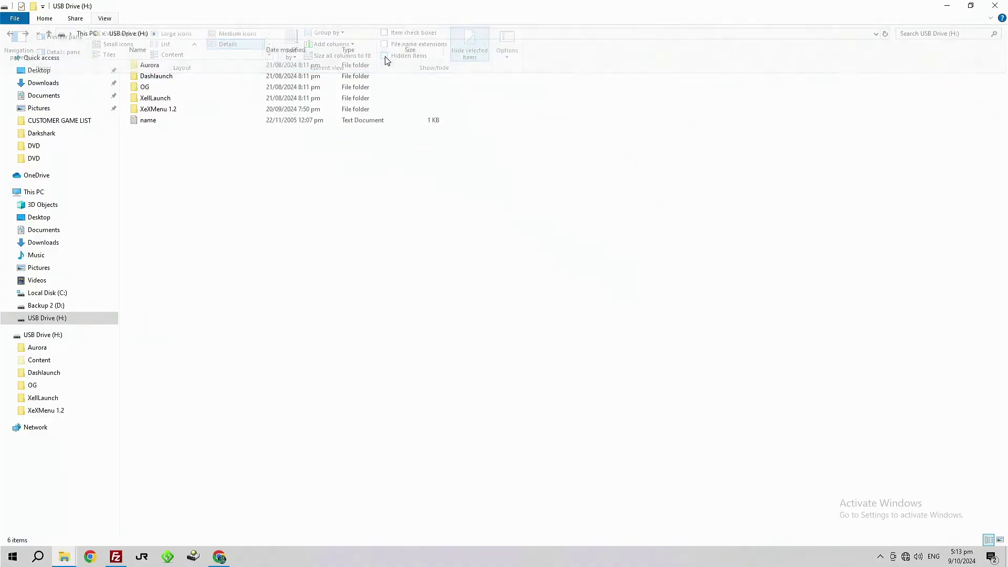
left_click(151, 77)
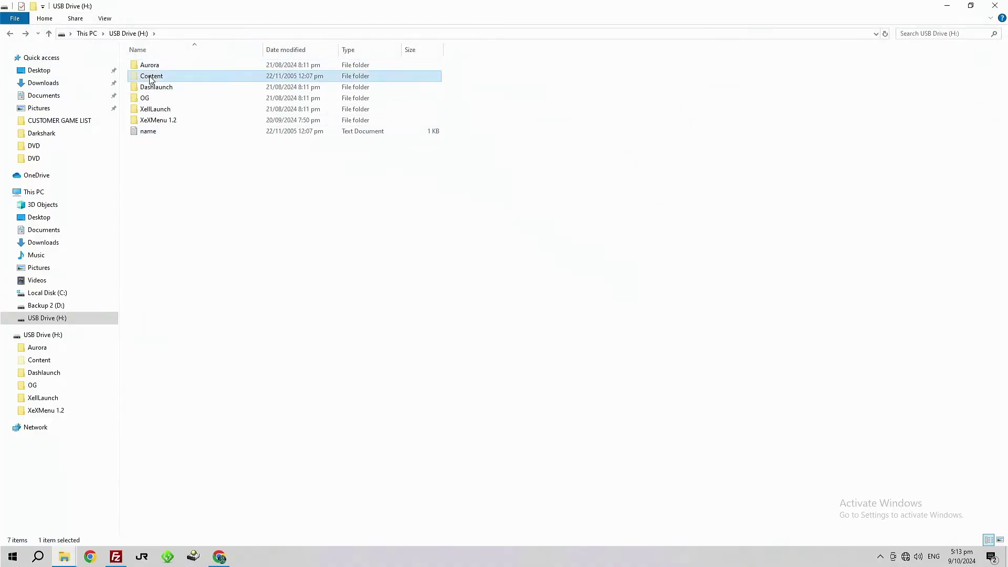
left_click(150, 79)
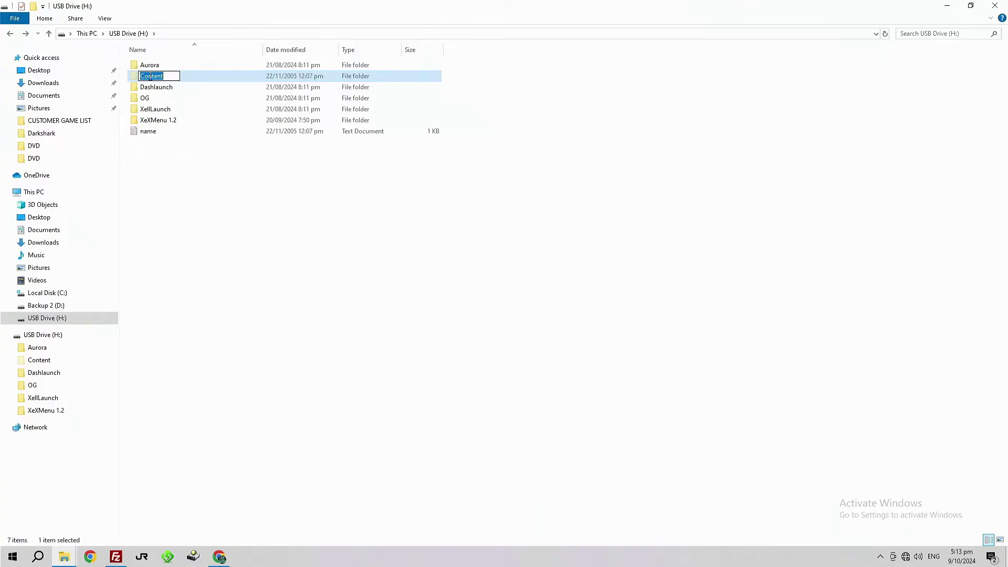
left_click(135, 79)
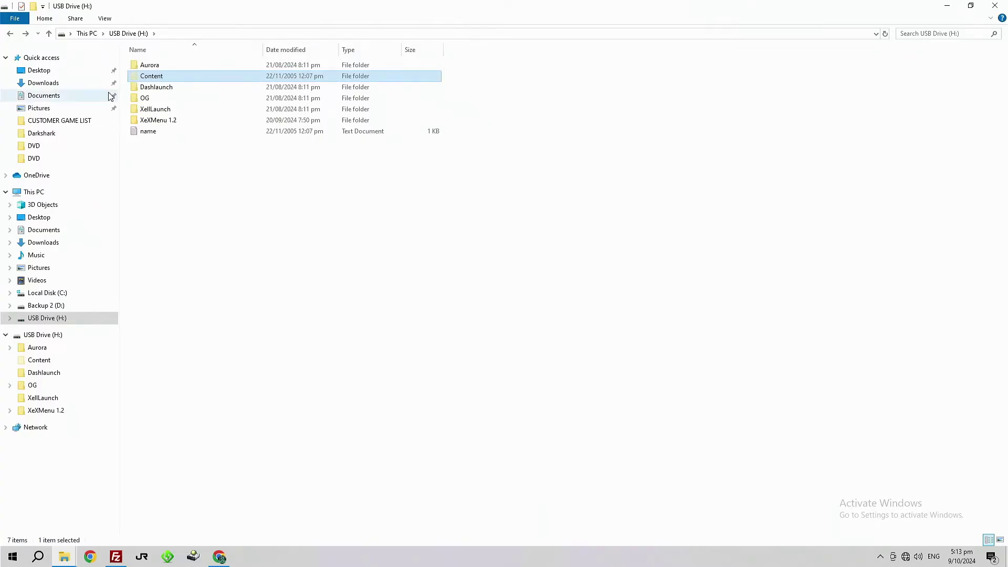
double_click(141, 79)
right_click(148, 85)
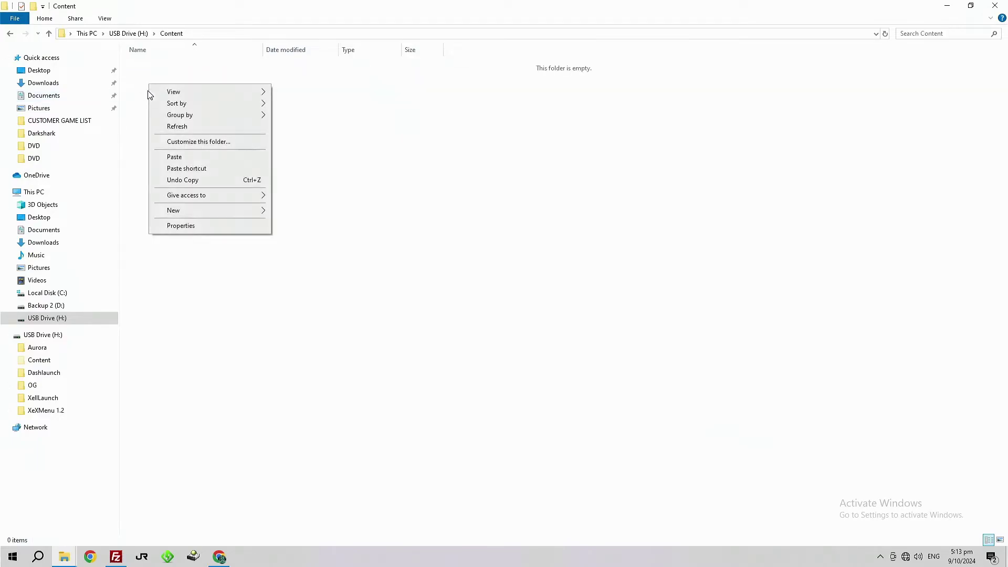
left_click(172, 157)
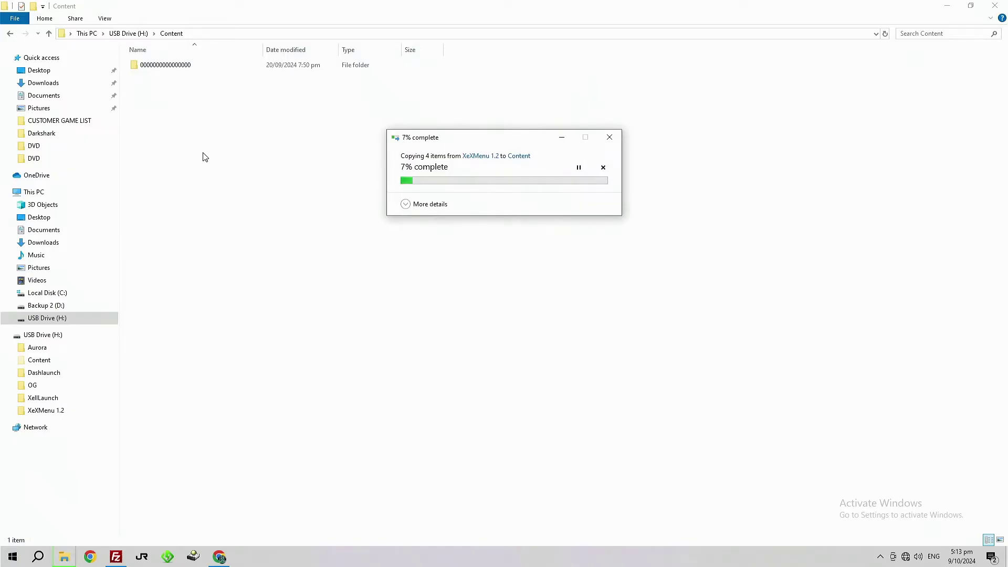
Check the pasted folder's structure down through C0DE9999 and return to the USB drive's root
double_click(136, 69)
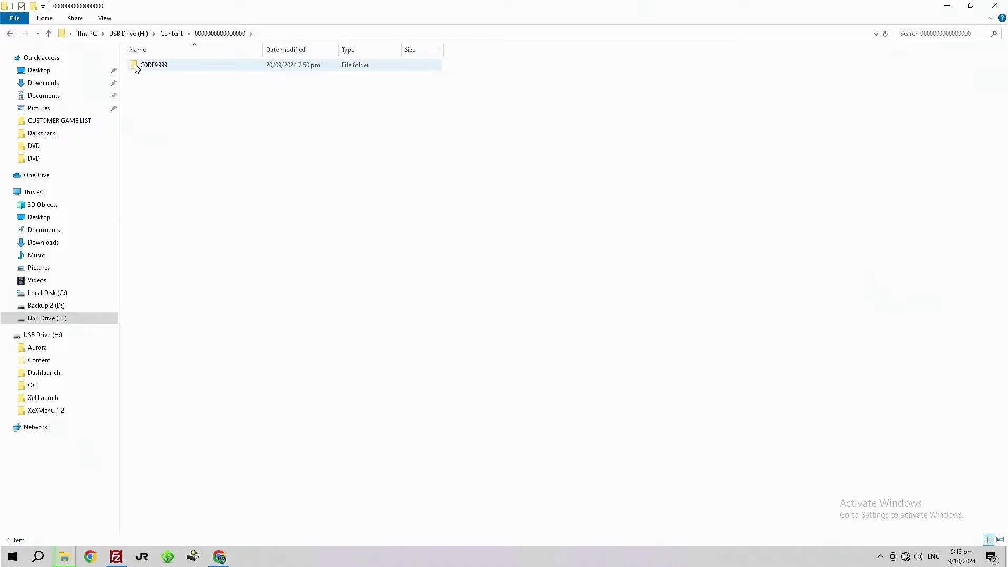
double_click(136, 69)
double_click(136, 68)
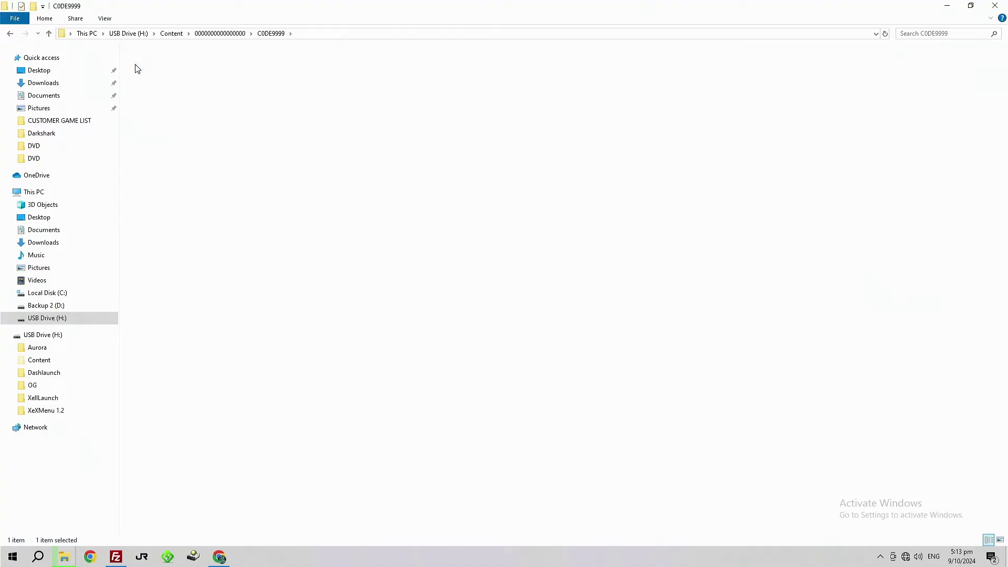
left_click(11, 38)
left_click(11, 37)
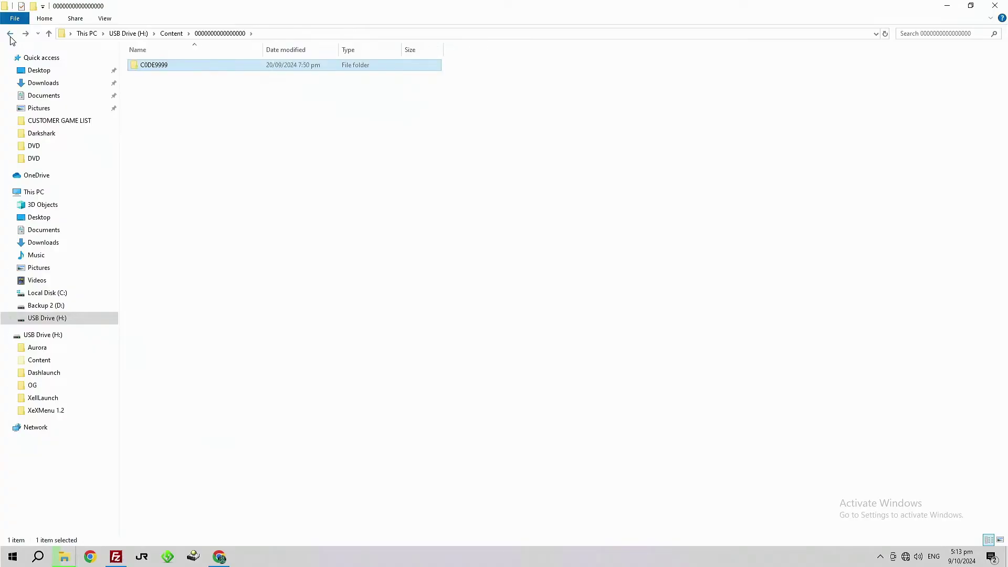
left_click(10, 36)
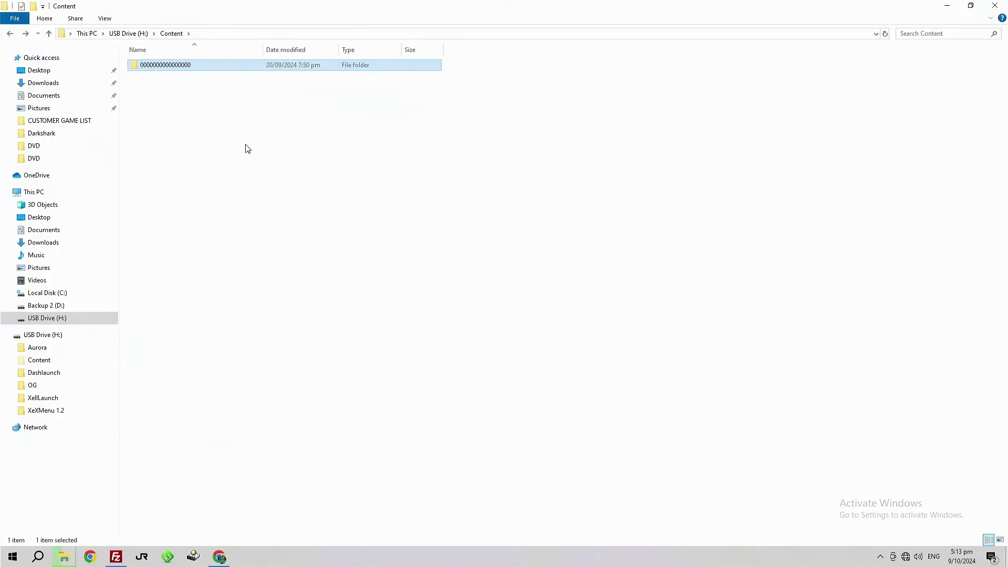
left_click(10, 36)
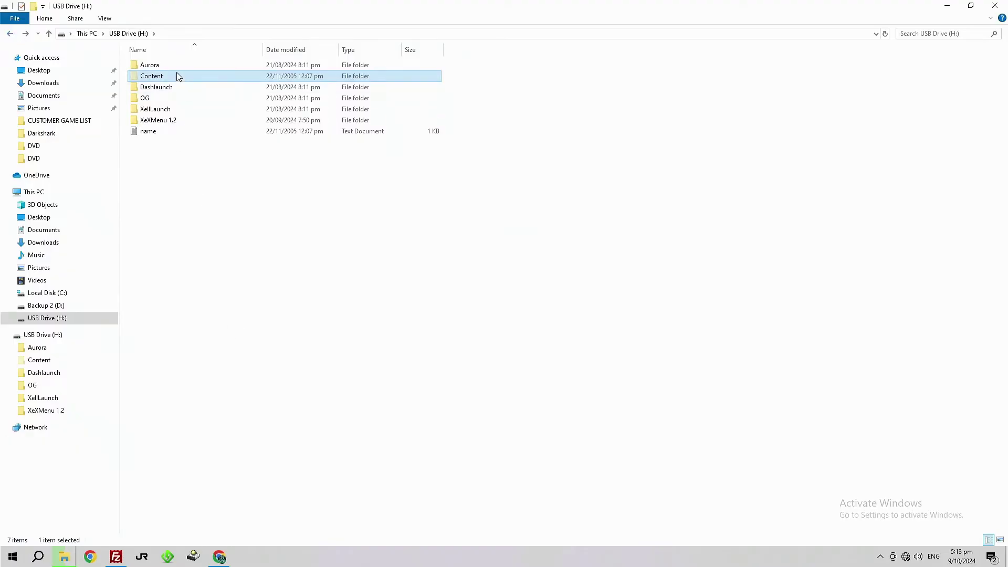
left_click(234, 228)
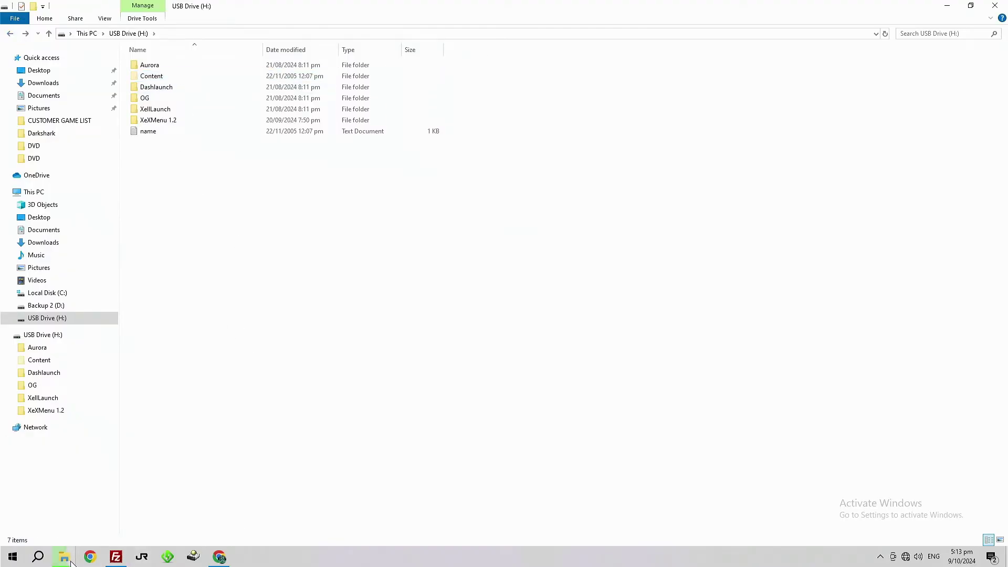
Bring up the file copy progress window for the USB drive transfer
mouse_move(67, 561)
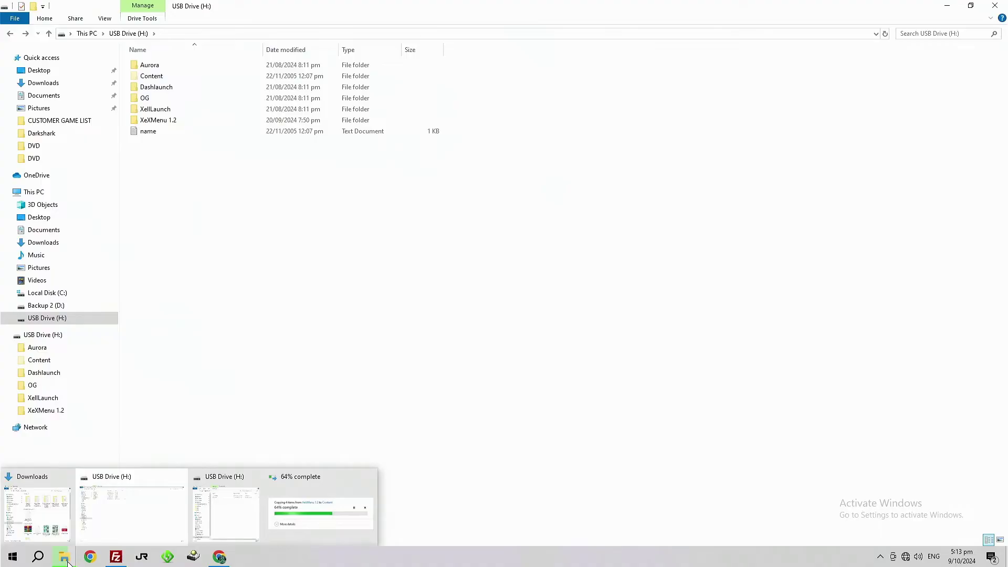
left_click(325, 512)
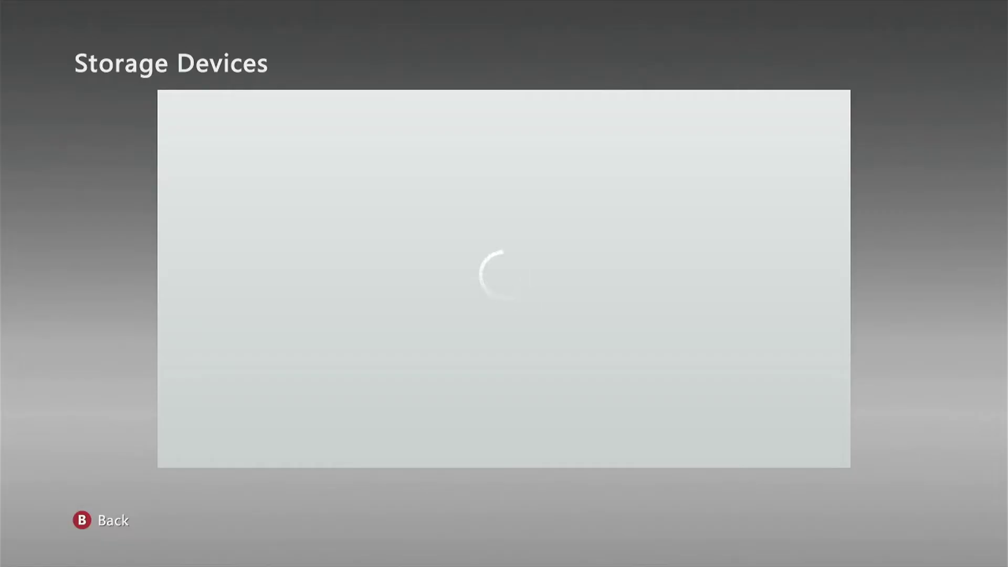
On the Xbox 360, copy XeXMenu 1.2 from the USB Storage Device's Demos to the Hard Drive
key("Down")
key("Down")
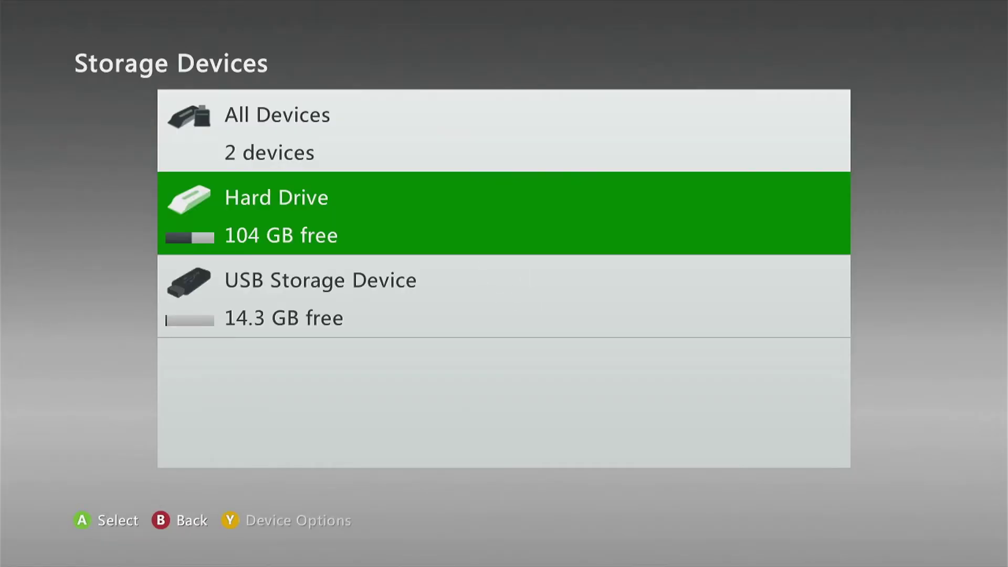
key("Return")
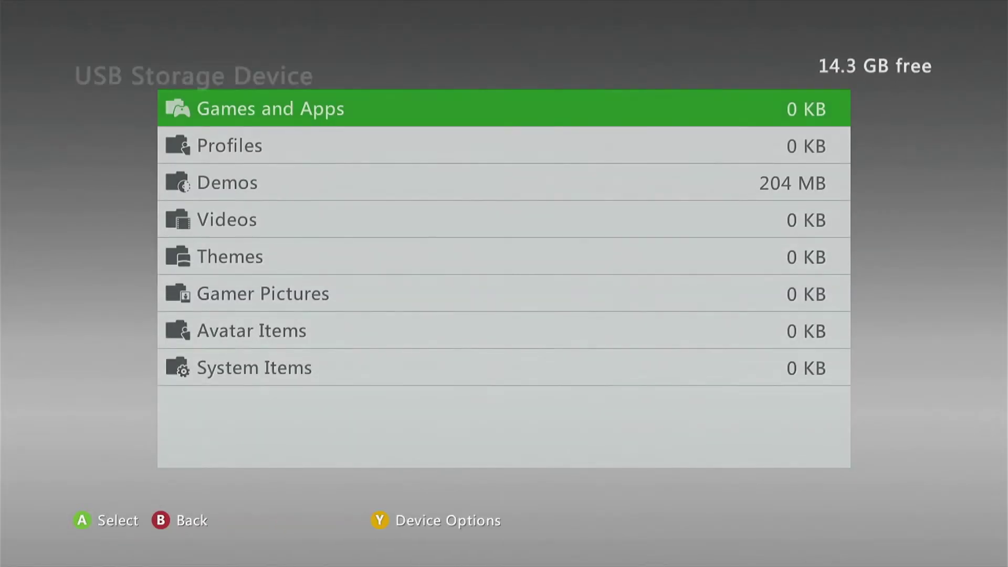
key("Down")
key("Down")
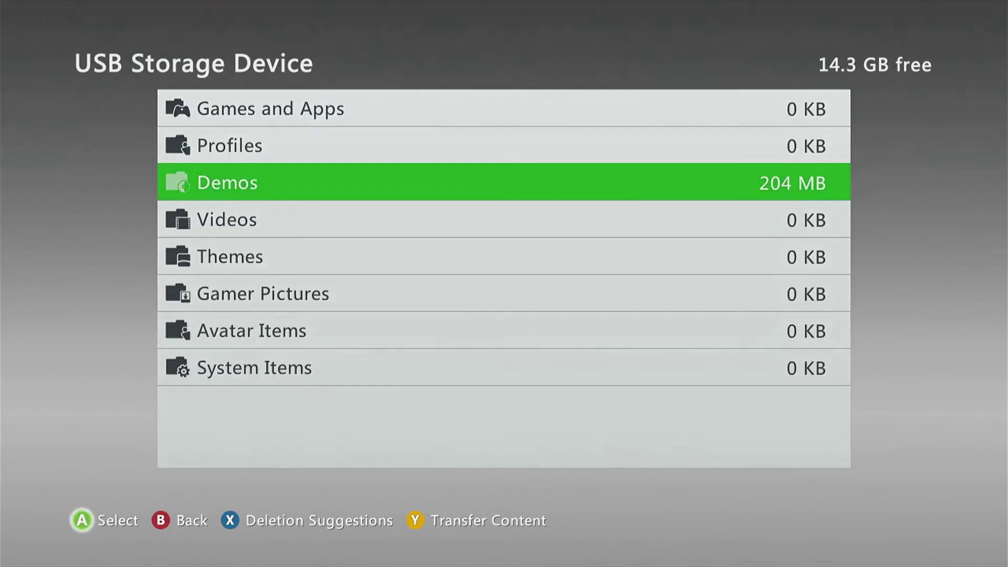
key("Return")
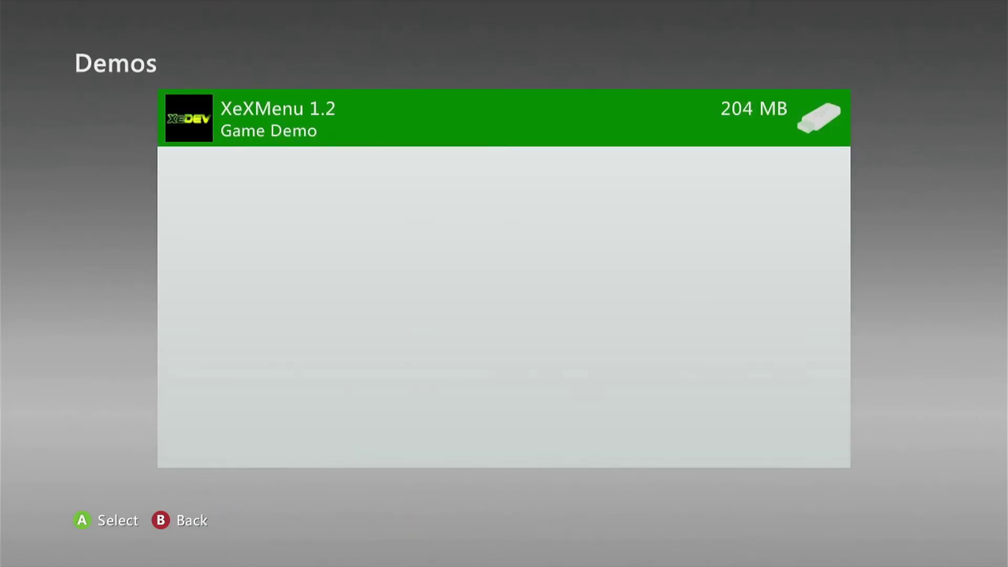
key("Return")
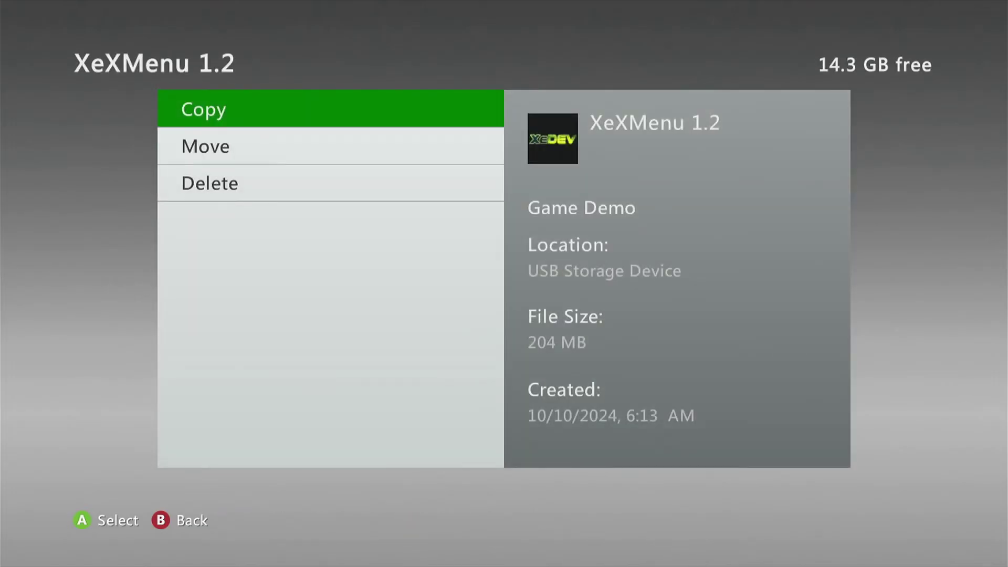
key("Return")
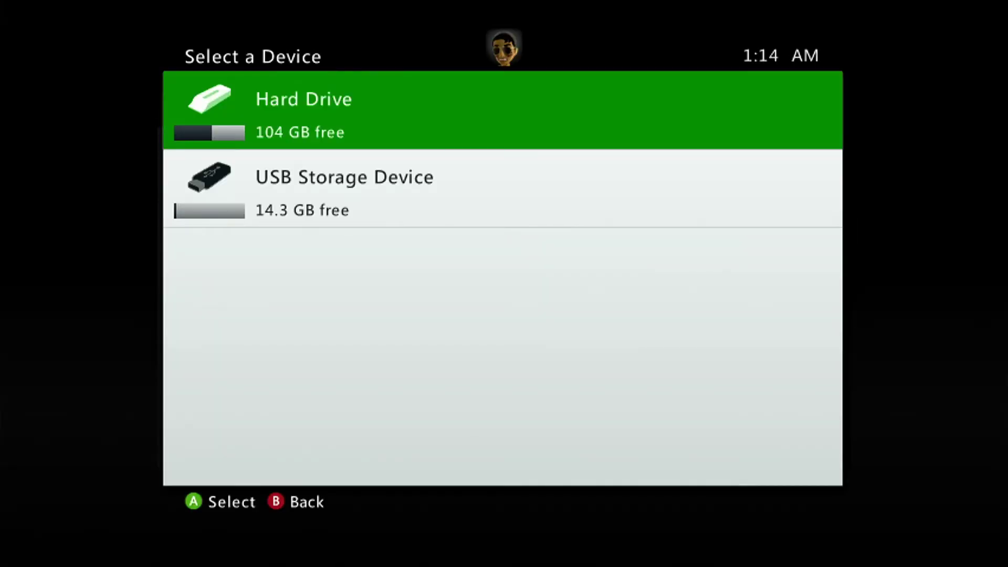
key("Return")
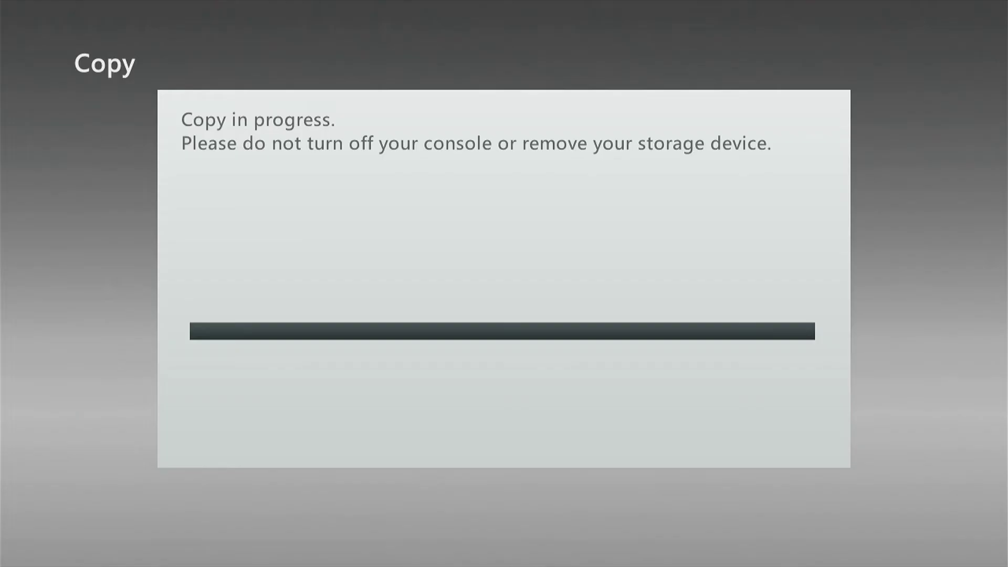
Leave the storage settings and open My Games from the dashboard's games section
key("Escape")
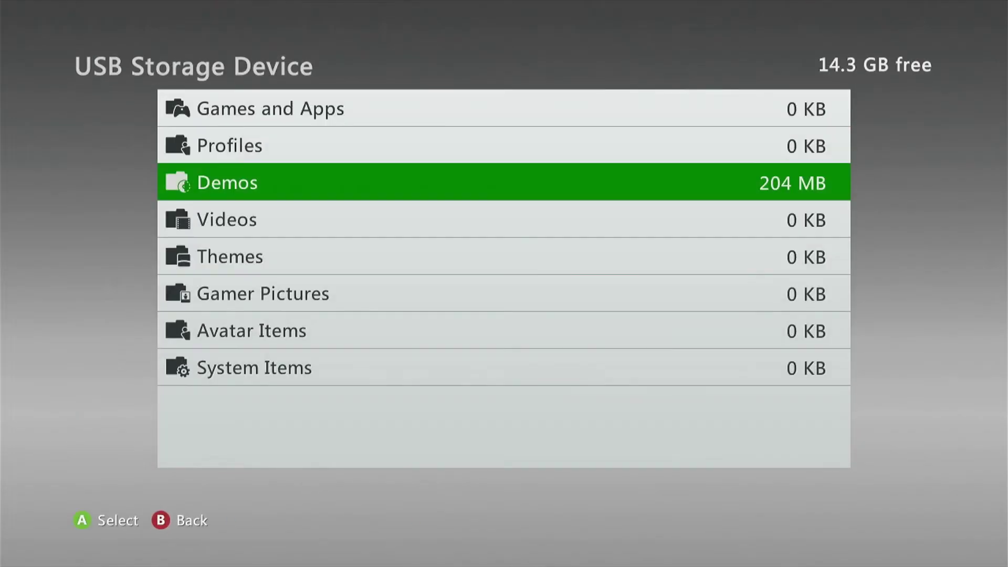
key("Escape")
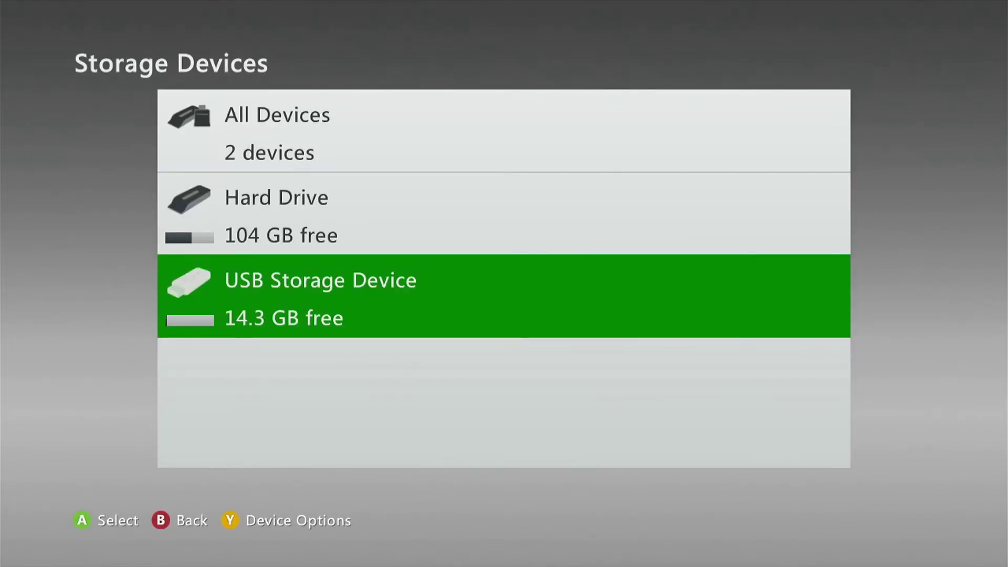
key("Escape")
key("Escape")
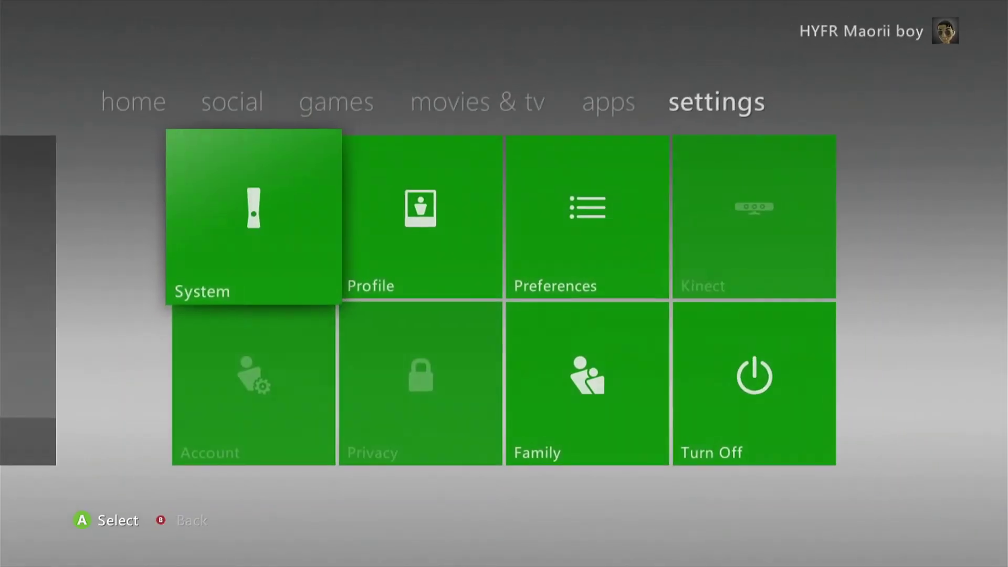
key("Left")
key("Left")
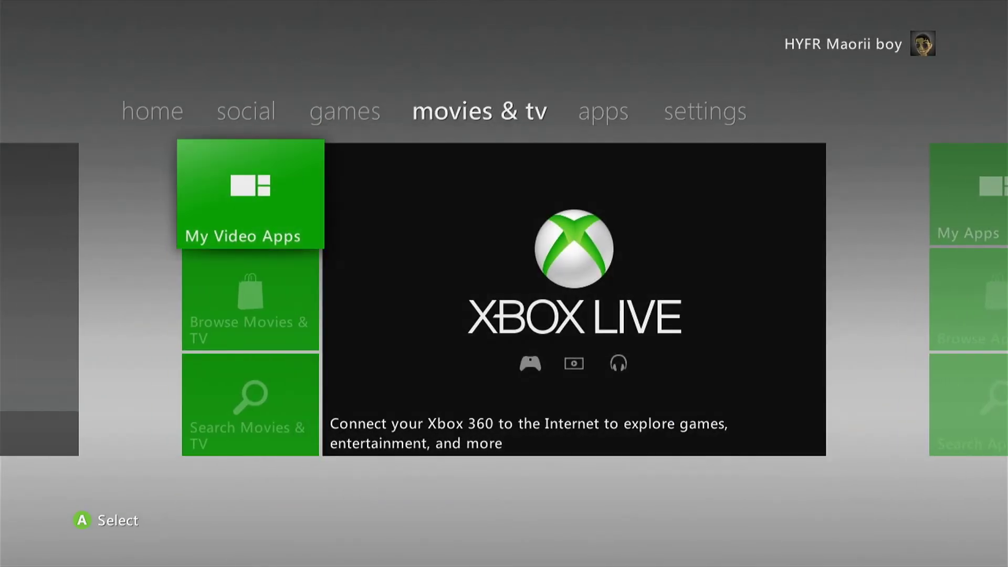
key("Left")
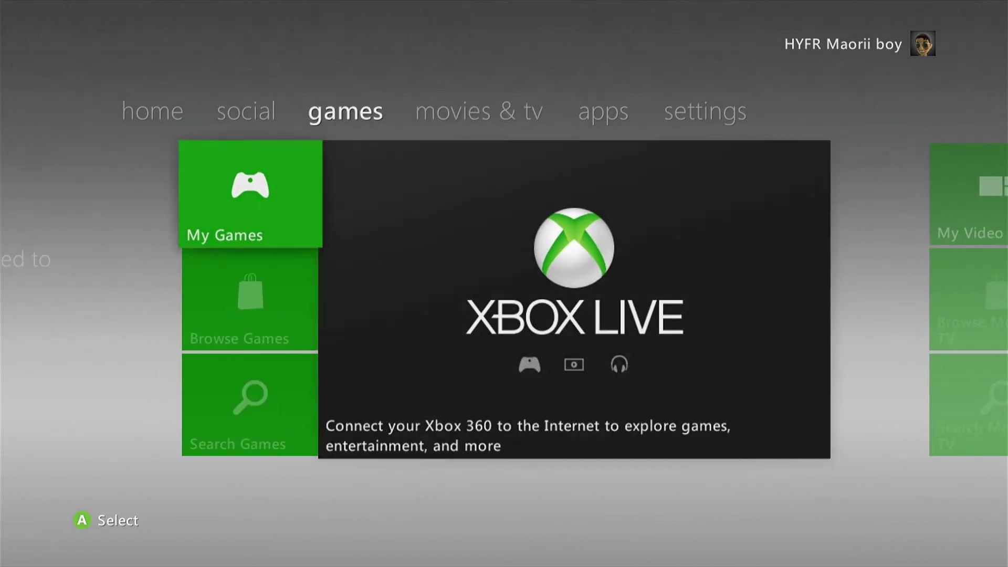
key("Return")
Find XeXMenu in the My Games library and launch it
key("Right")
key("Right")
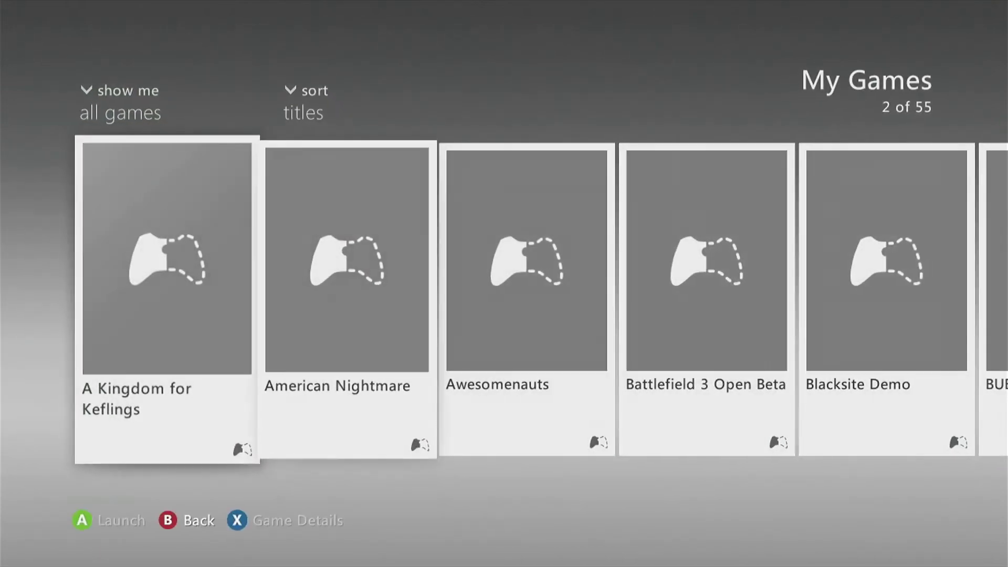
key("Right")
key("Right")
key("Right")
key("Right")
key("Right")
key("Right")
key("Right")
key("Right")
key("Right")
key("Right")
key("Right")
key("Right")
key("Right")
key("Right")
key("Right")
key("Right")
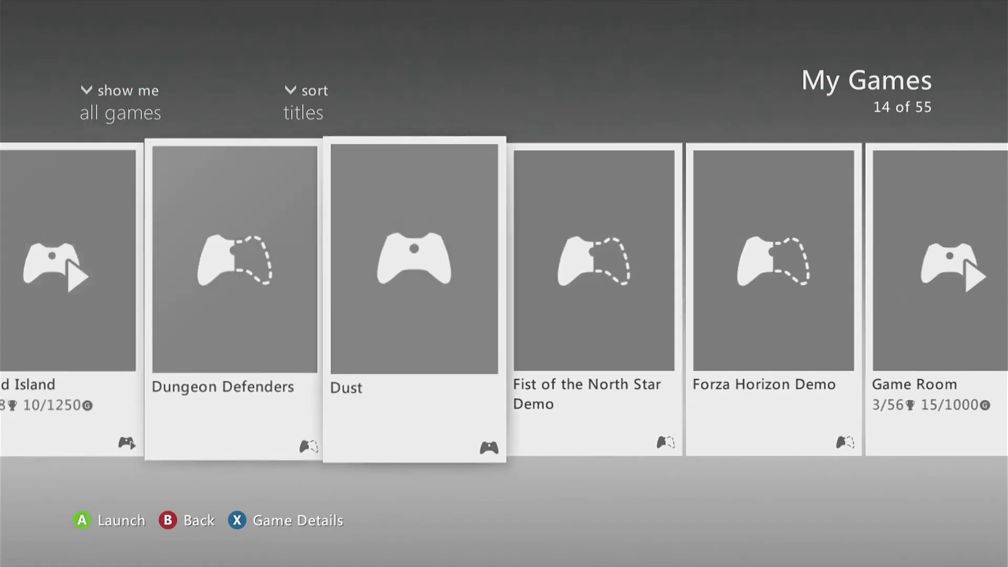
key("Right")
key("Right")
key("Right")
key("Right")
key("Right")
key("Right")
key("Right")
key("Right")
key("Right")
key("Right")
key("Right")
key("Right")
key("Right")
key("Right")
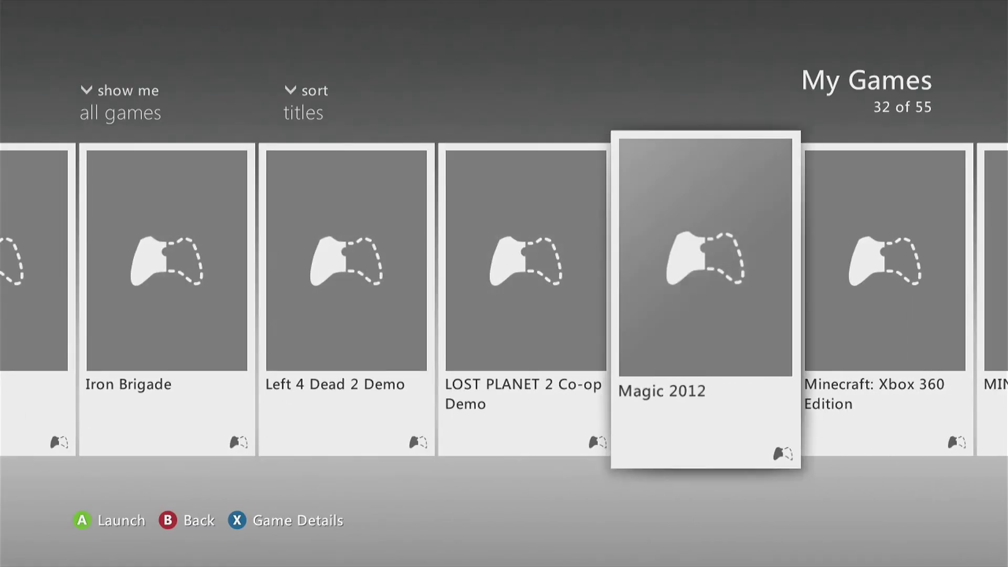
key("Right")
key("Right")
key("Right")
key("Right")
key("Right")
key("Right")
key("Right")
key("Right")
key("Right")
key("Right")
key("Right")
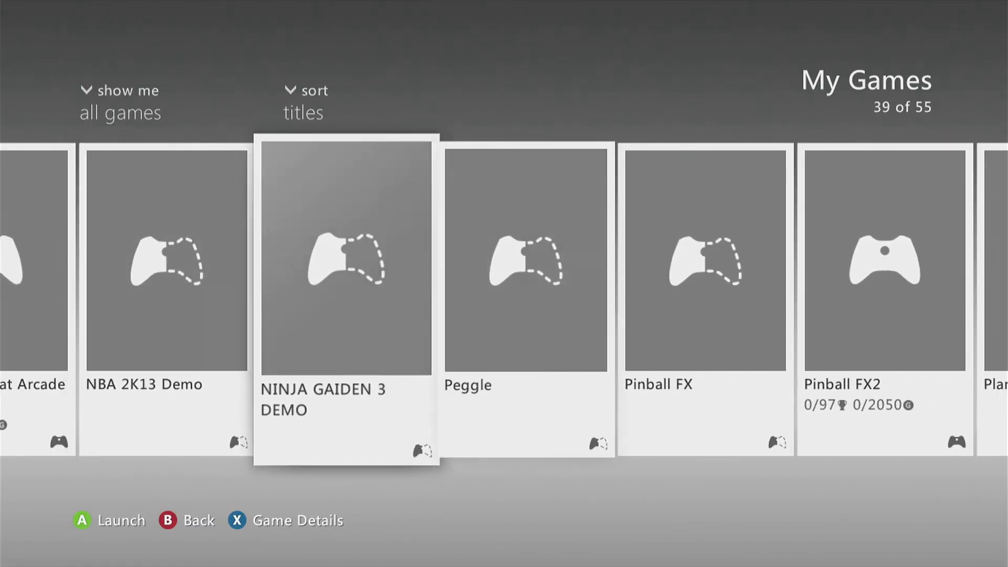
key("Right")
key("Right")
key("Right")
key("Right")
key("Right")
key("Right")
key("Right")
key("Right")
key("Right")
key("Right")
key("Right")
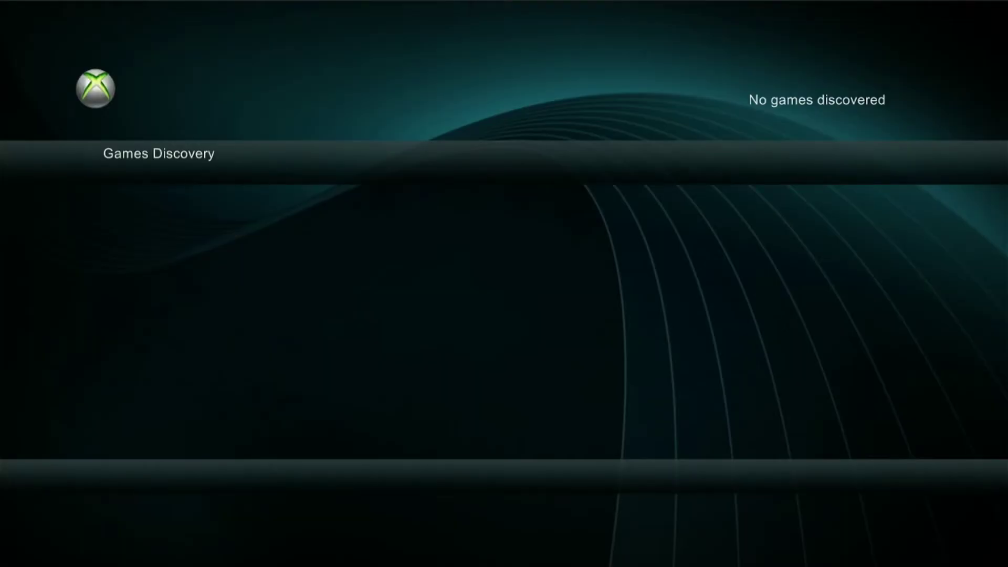
Browse to Usb0: and copy its Aurora folder
key("Right")
key("Right")
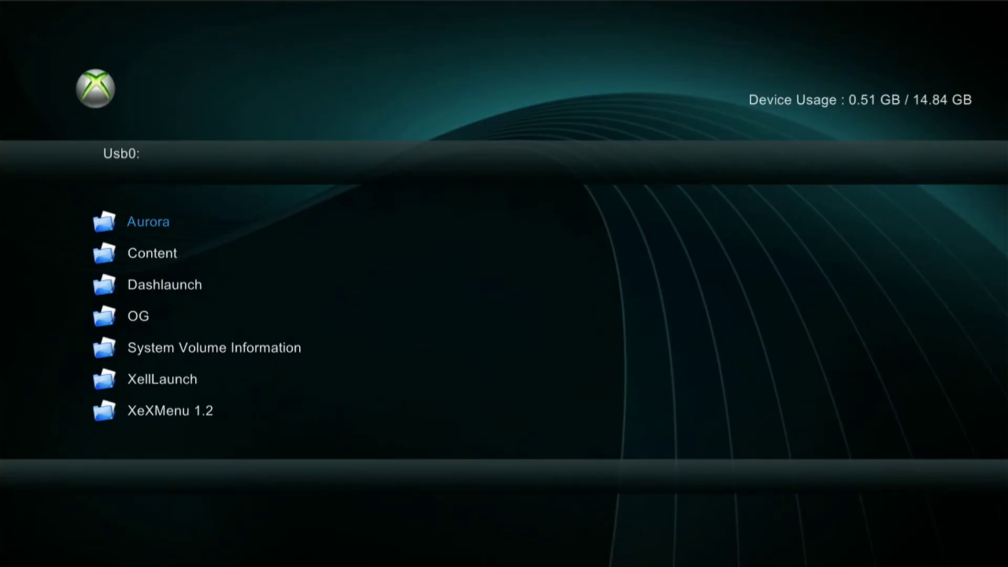
key("y")
key("Return")
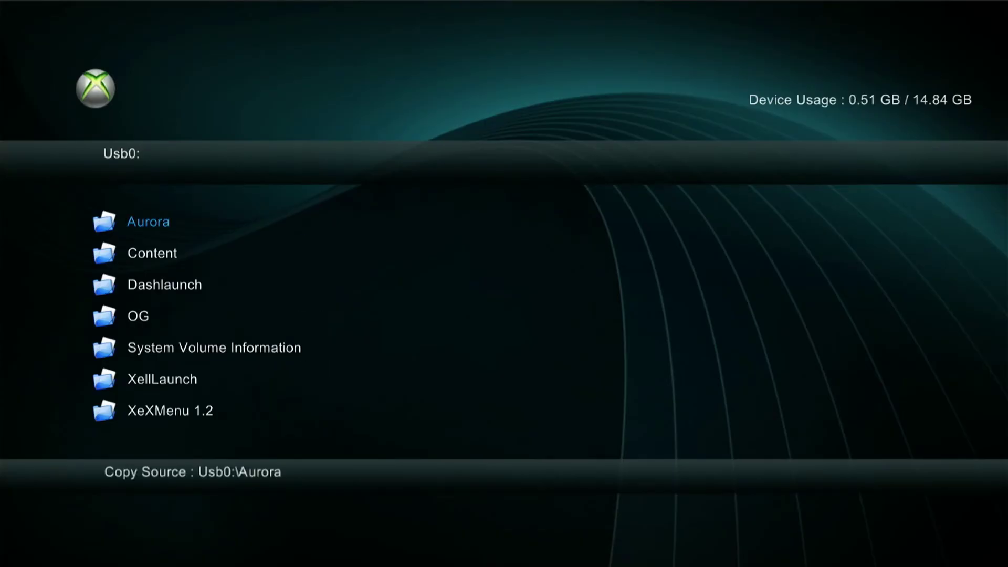
Paste the copied Aurora folder into the root of Hdd1:
key("Right")
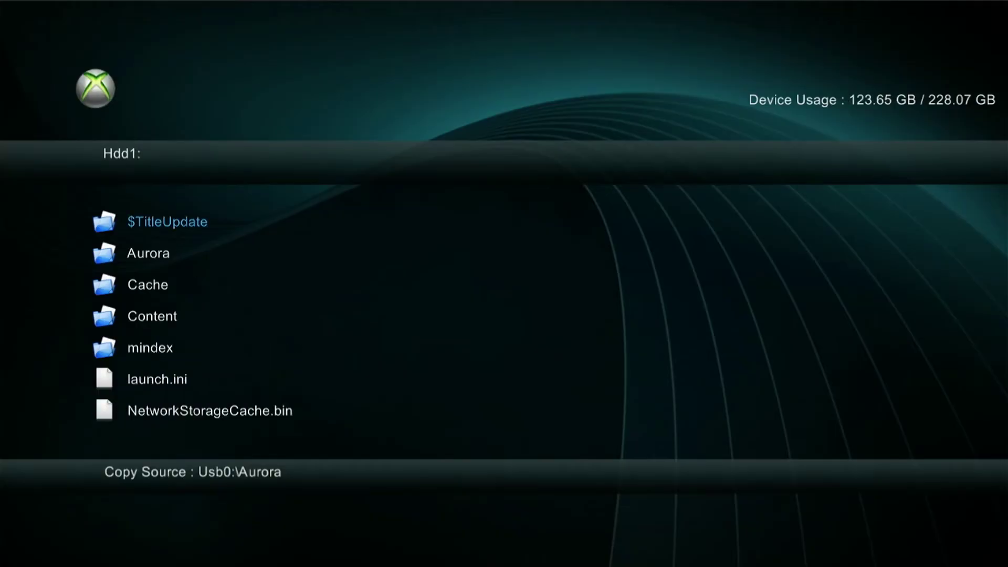
key("y")
key("Down")
key("Down")
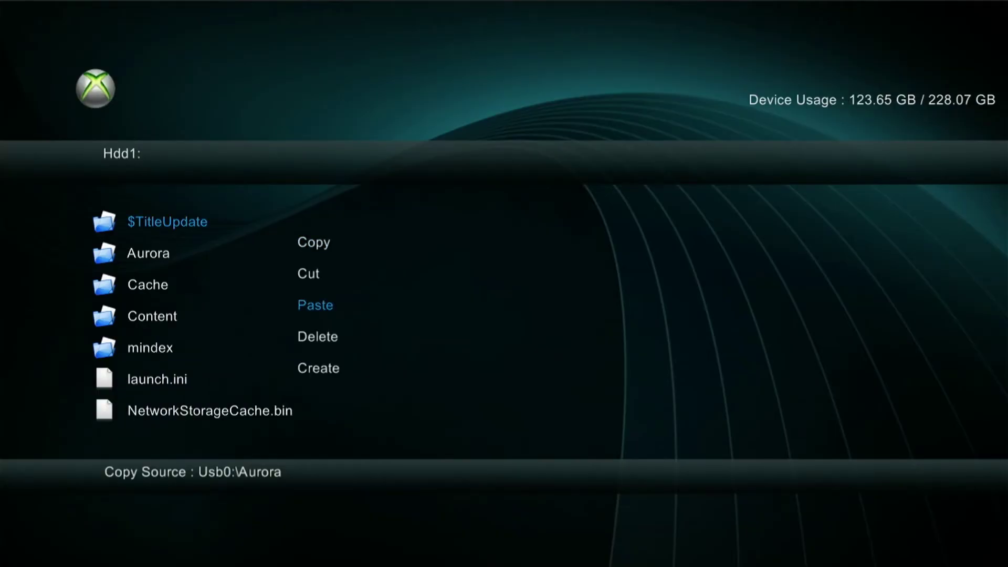
key("Return")
key("Return")
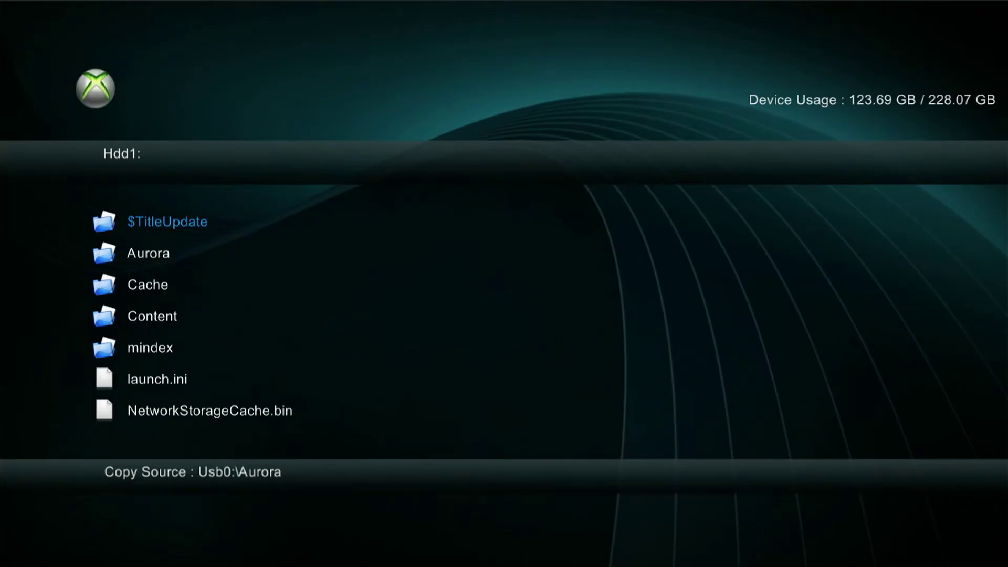
Return to Usb0: and copy its Dashlaunch folder
key("Right")
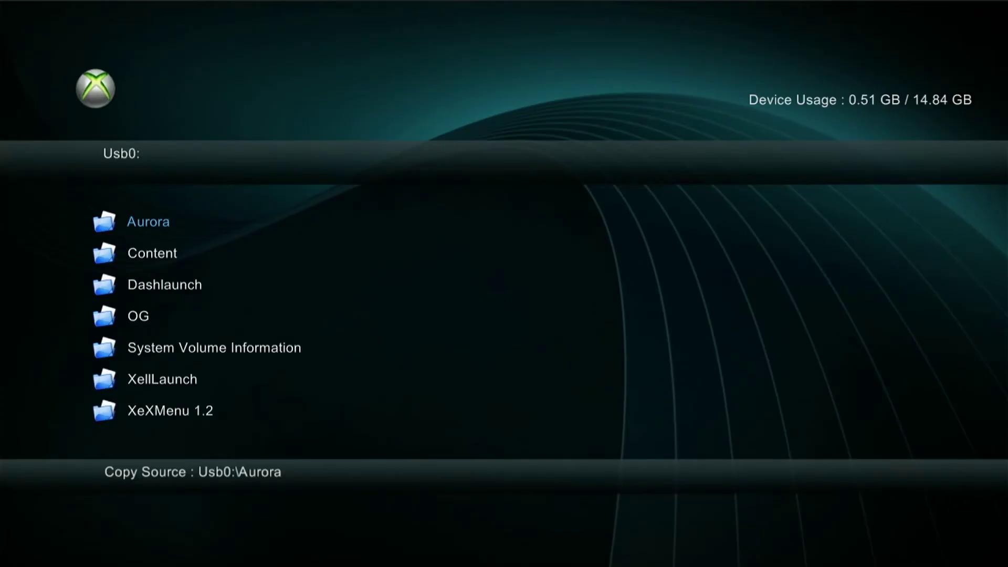
key("Down")
key("Down")
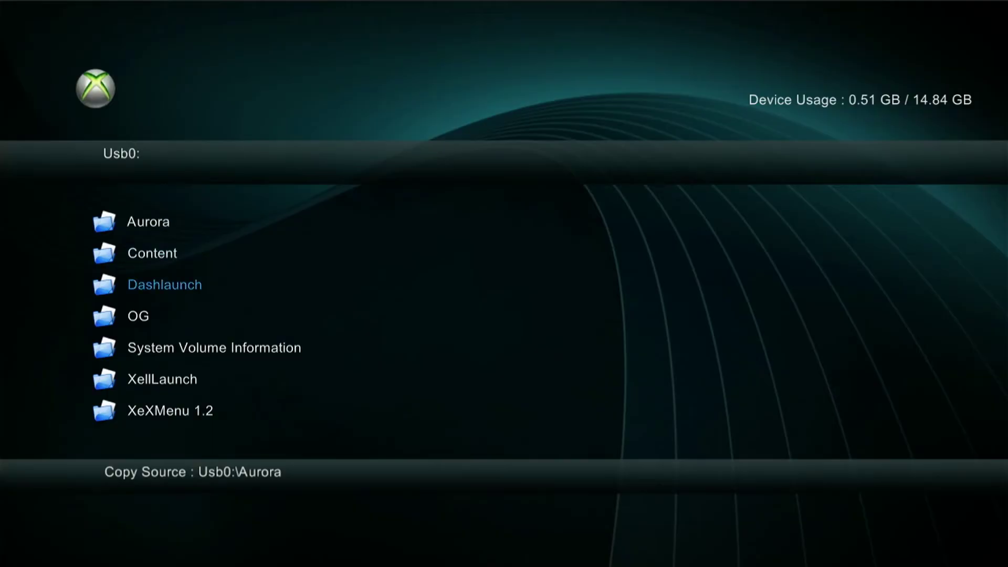
key("y")
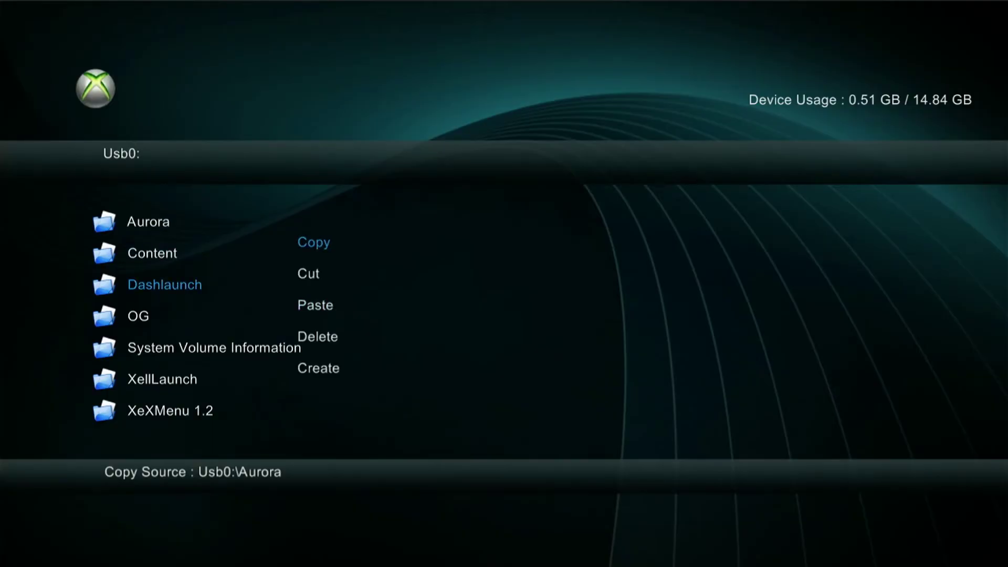
key("Return")
Paste the copied Dashlaunch folder into the root of Hdd1:
key("Left")
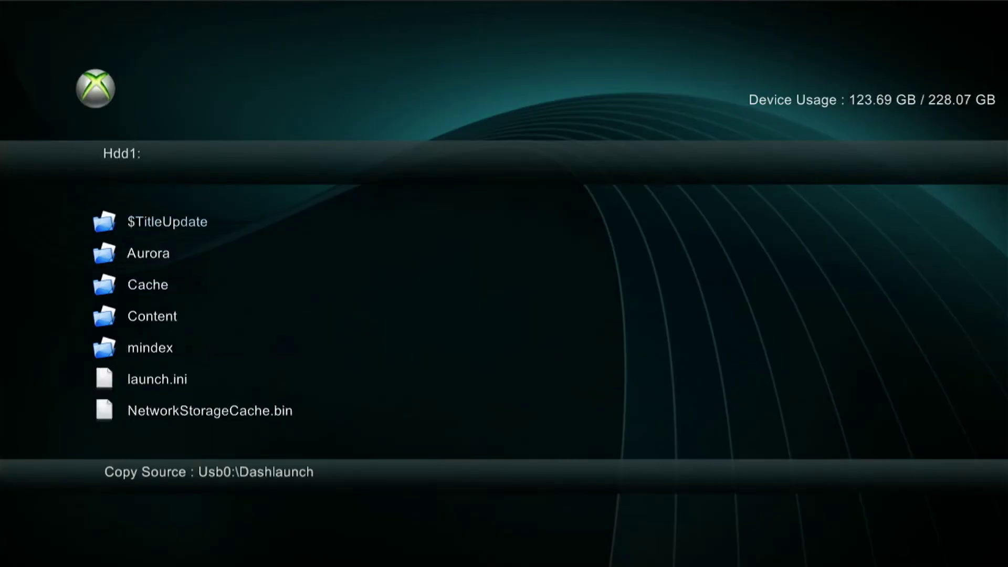
key("y")
key("Down")
key("Down")
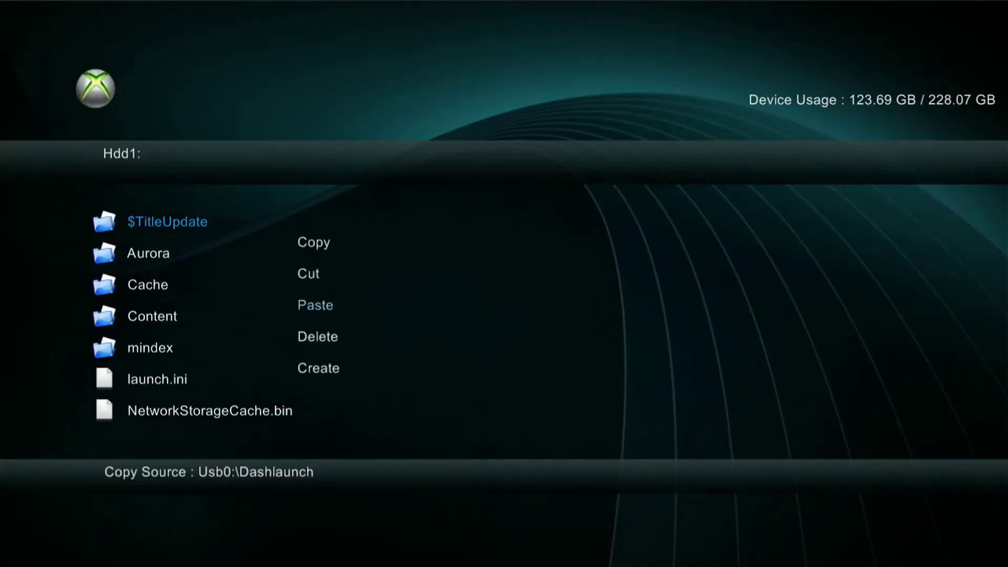
key("Return")
Examine the folders on Hdd1: and the remaining XellLaunch and XeXMenu 1.2 folders on Usb0:
key("Down")
key("Down")
key("Down")
key("Down")
key("Down")
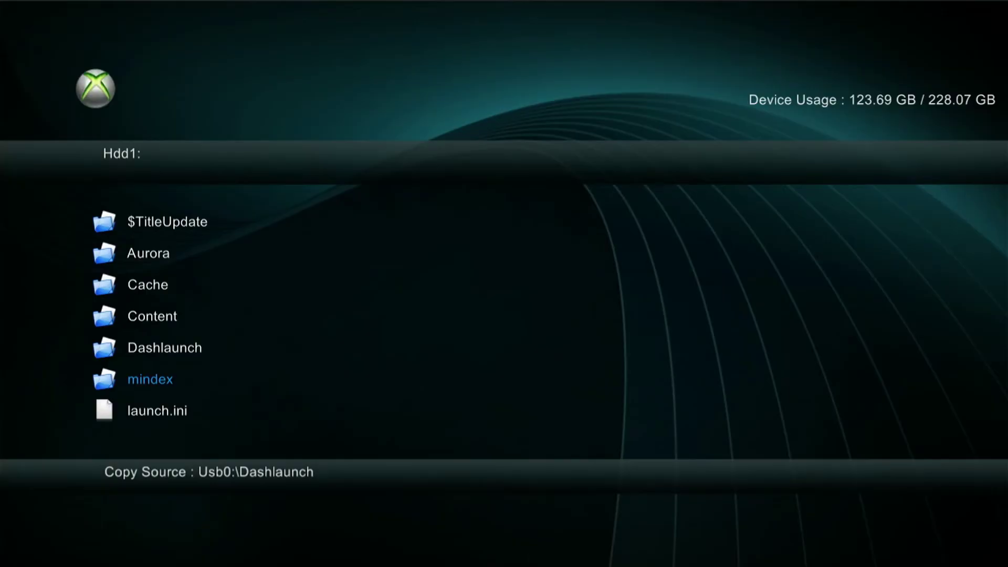
key("Page_Down")
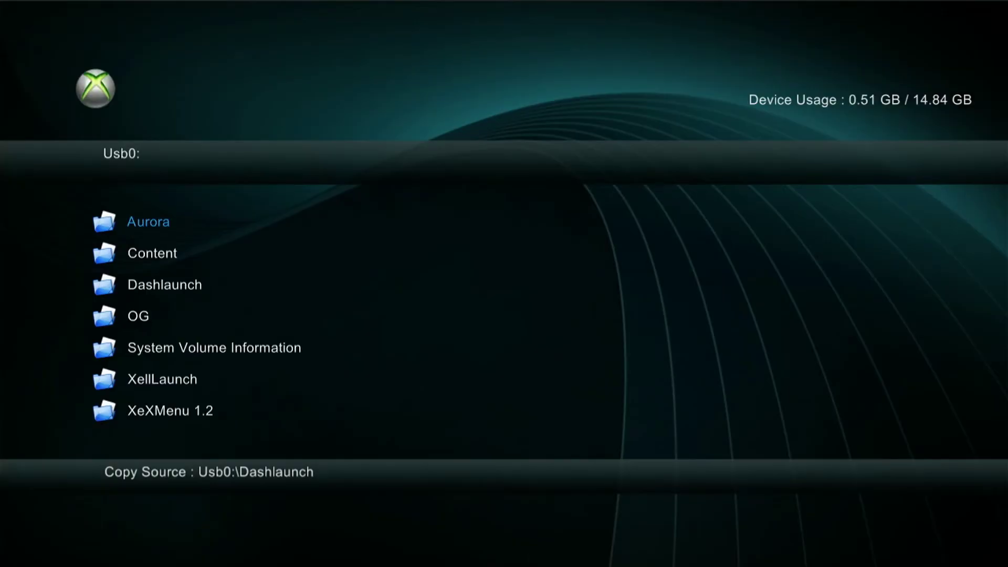
key("Down")
key("Down")
key("Down")
key("Down")
key("Down")
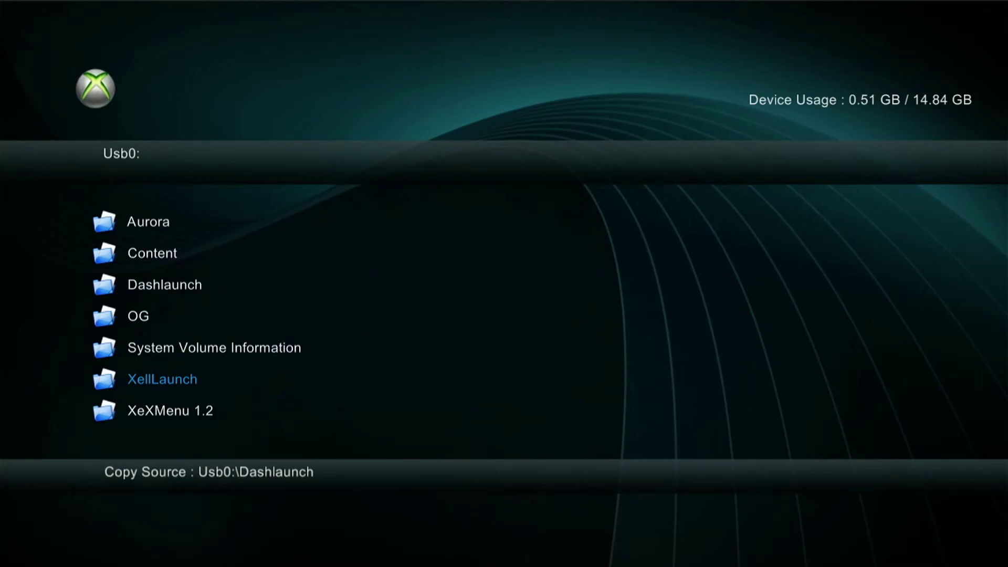
key("Down")
key("Up")
key("Down")
key("Up")
Launch default.xex from the Dashlaunch folder on Hdd1:
key("Right")
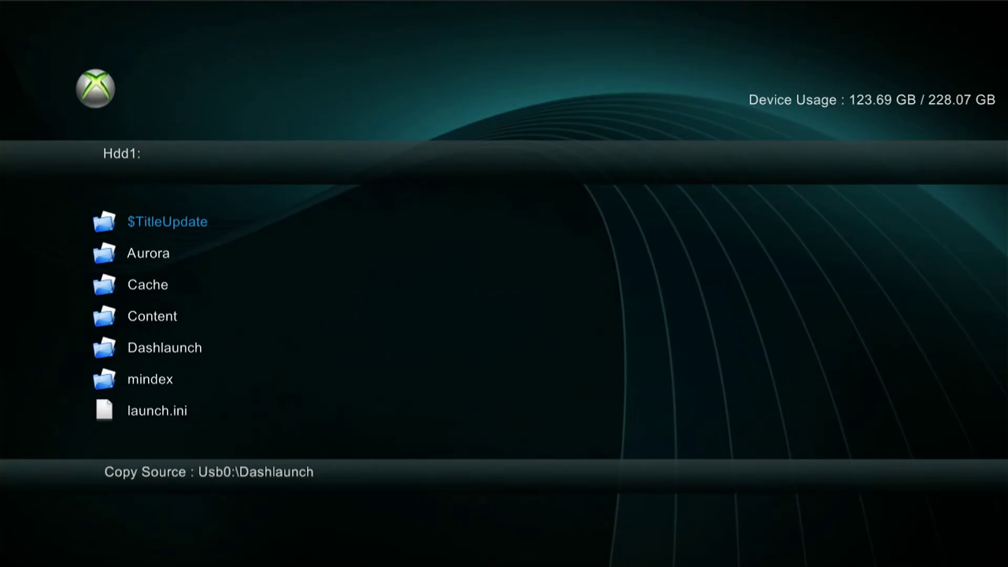
key("Down")
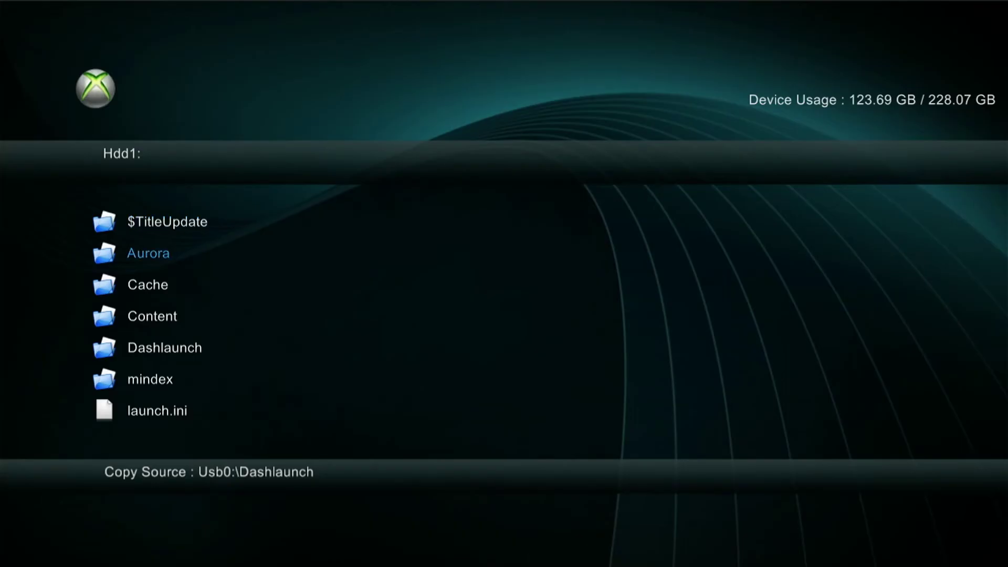
key("Return")
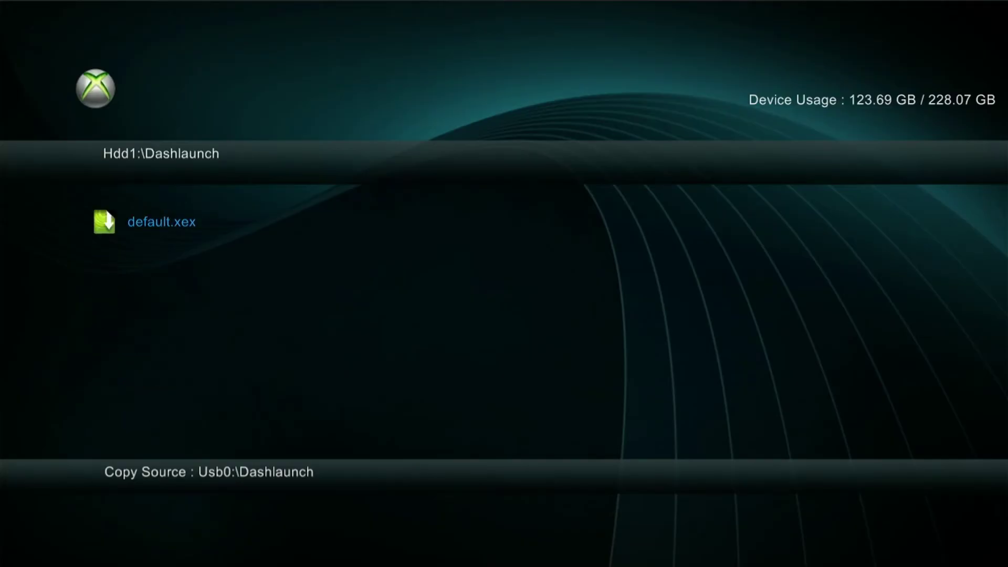
key("Return")
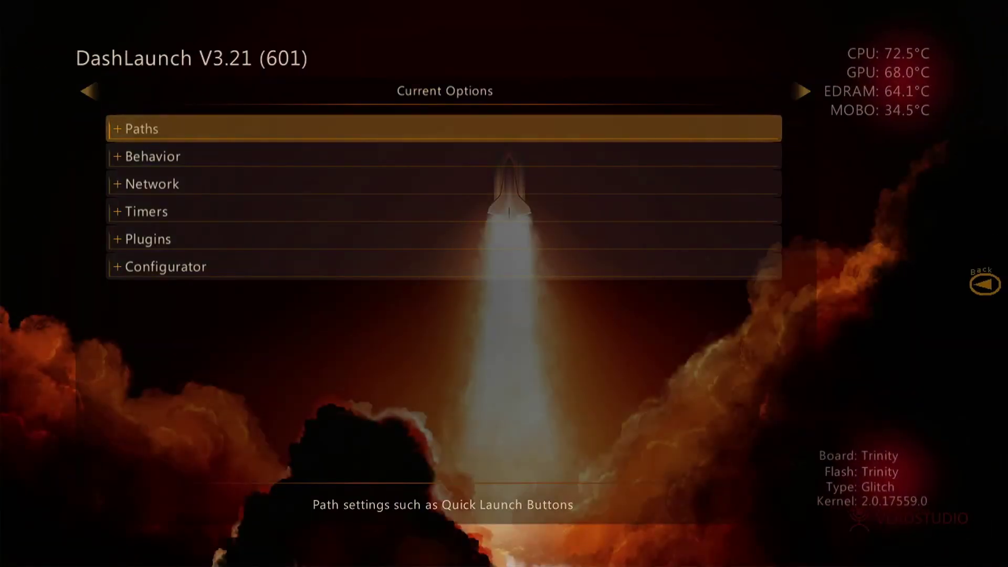
Set the Default path option to Aurora.xex in Hdd:\Aurora, and collapse the Paths settings
key("Return")
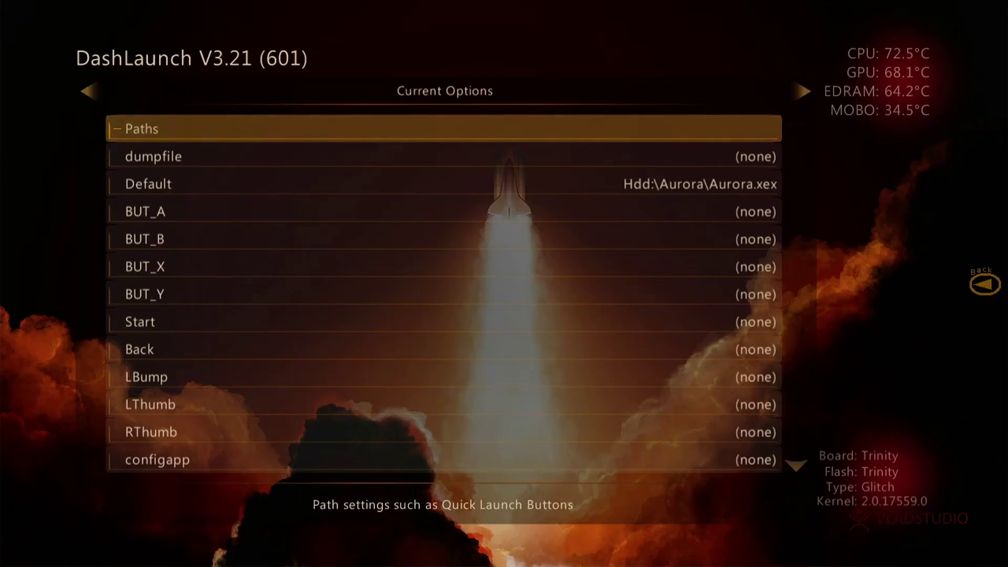
key("Down")
key("Down")
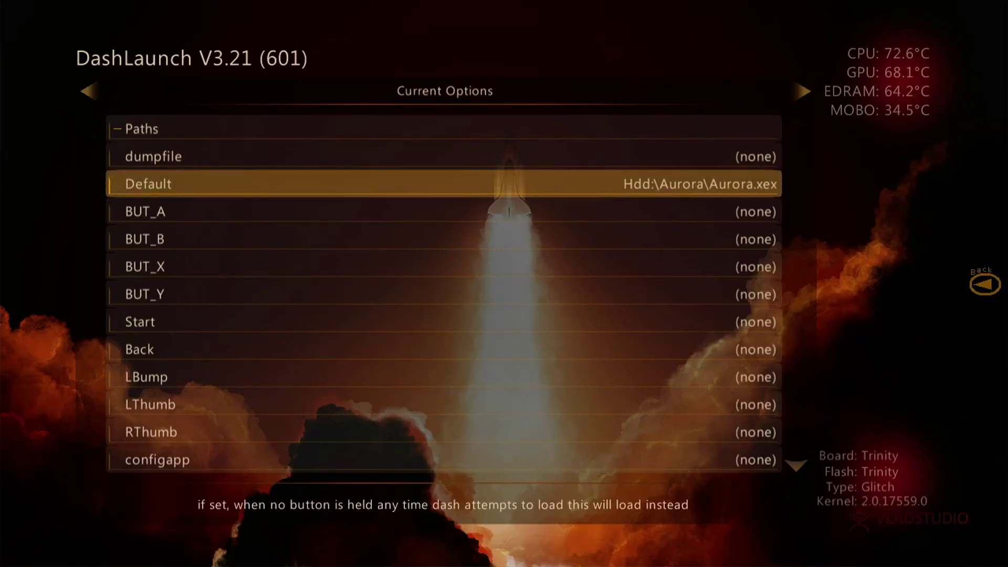
key("Return")
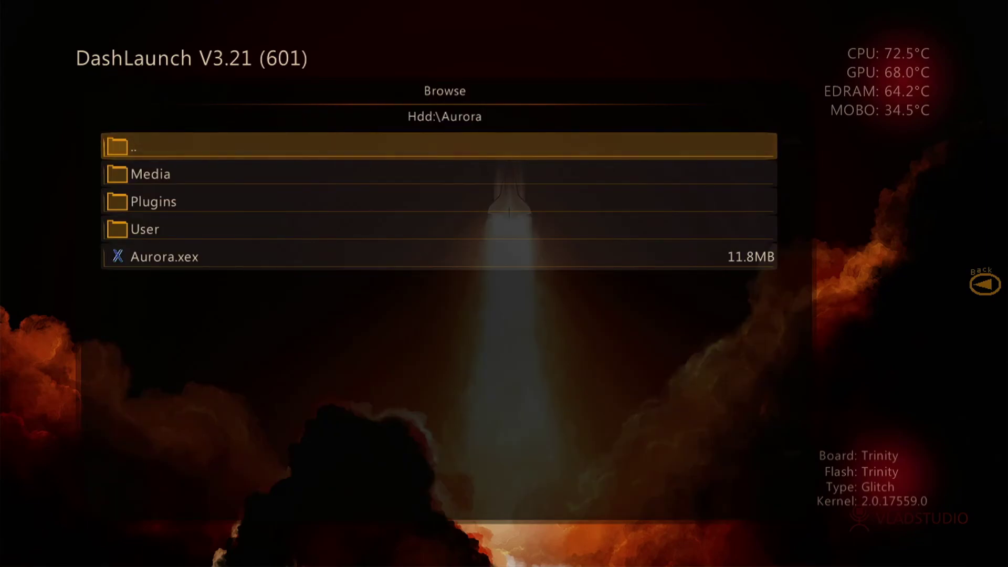
key("Down")
key("Down")
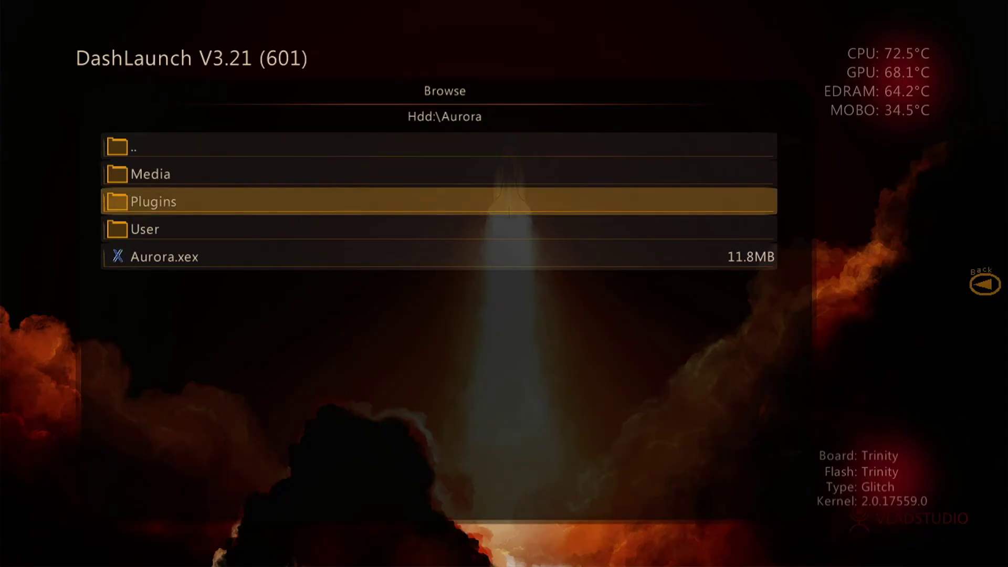
key("Down")
key("Down")
key("Return")
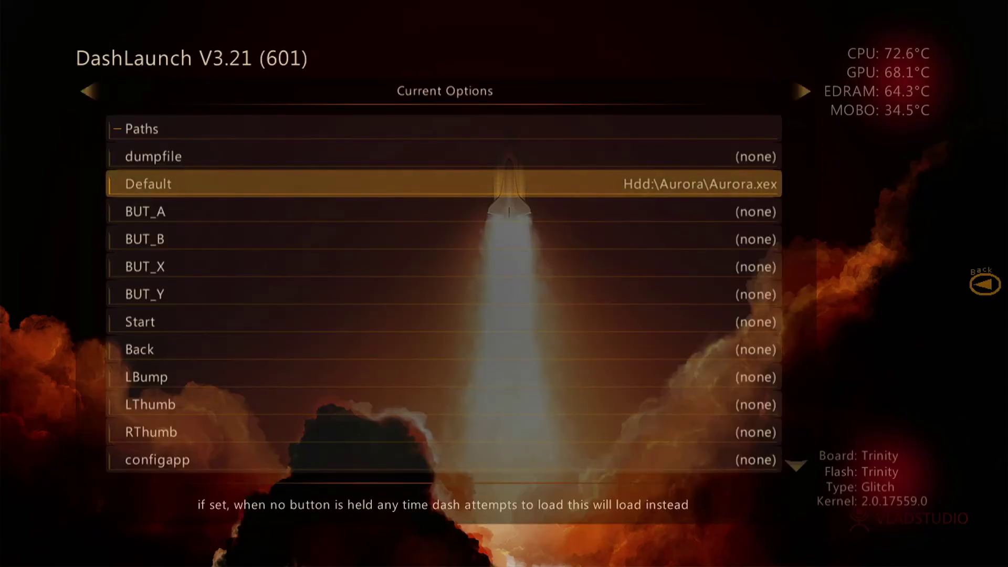
key("Up")
key("Up")
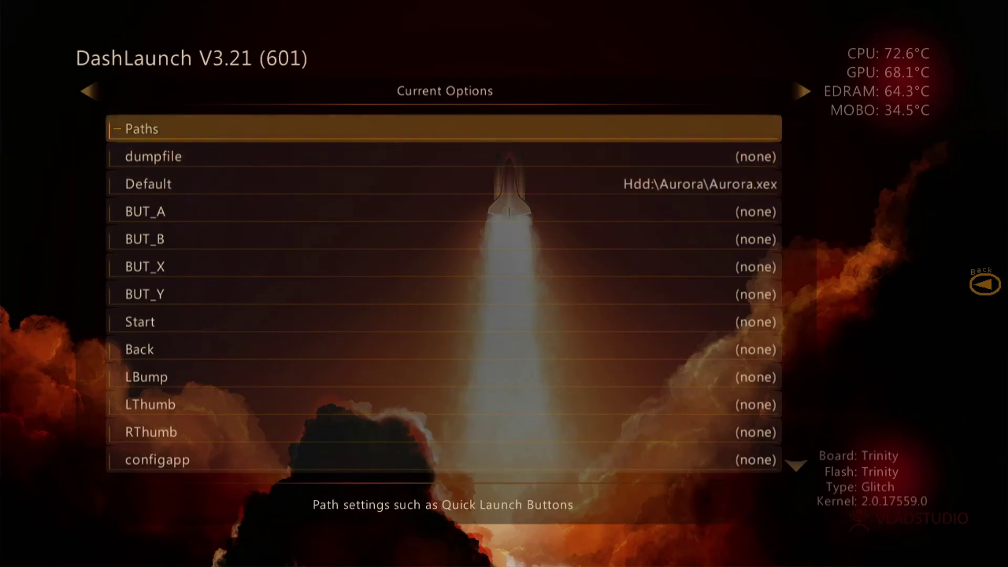
key("Return")
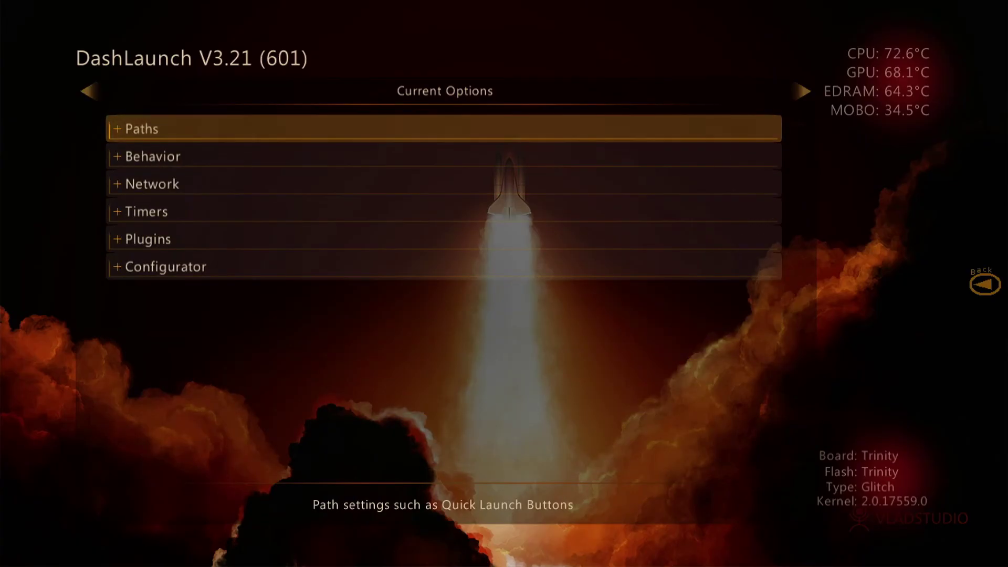
Save the DashLaunch settings to launch.ini on the Hdd device
key("Right")
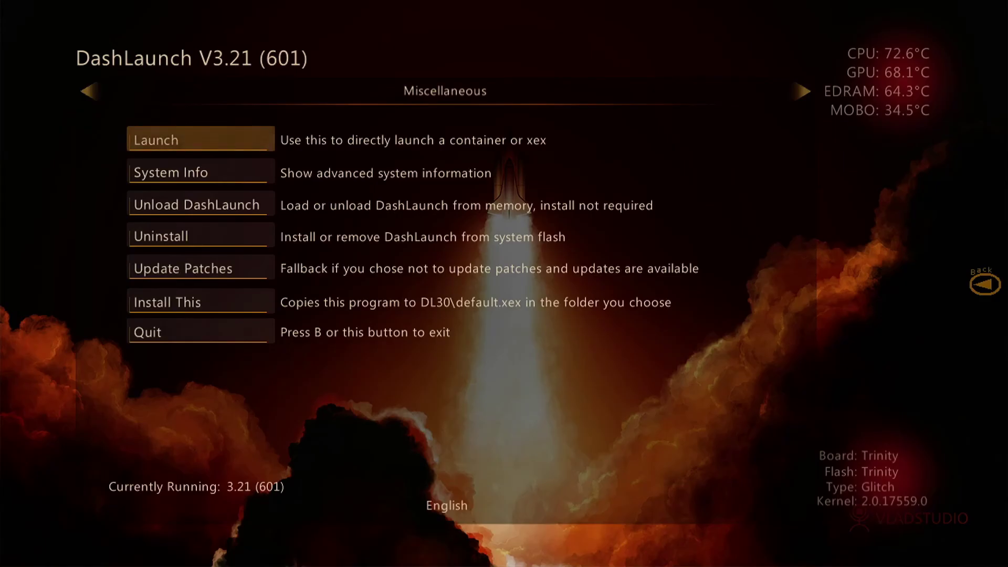
key("Right")
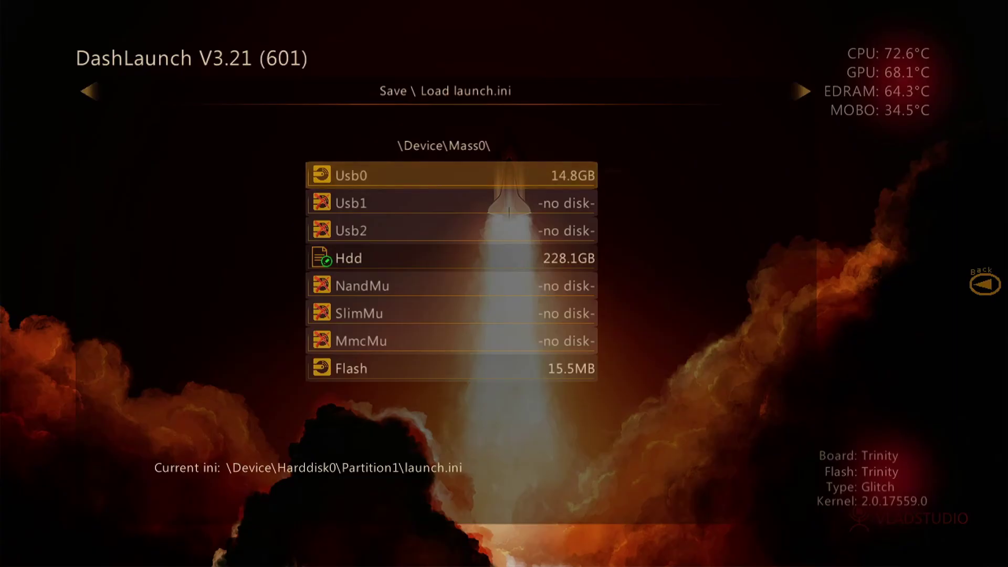
key("Down")
key("Down")
key("Down")
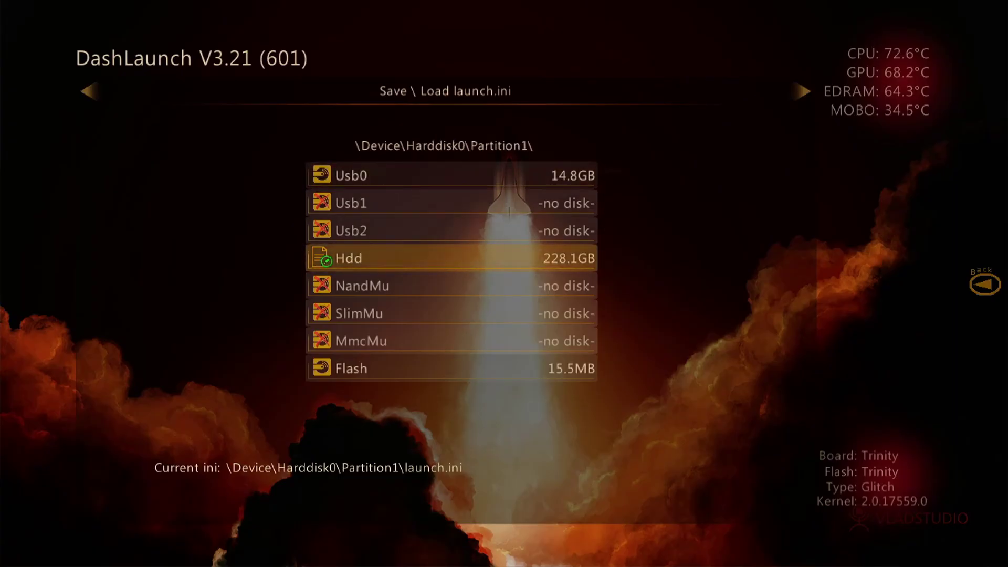
key("Return")
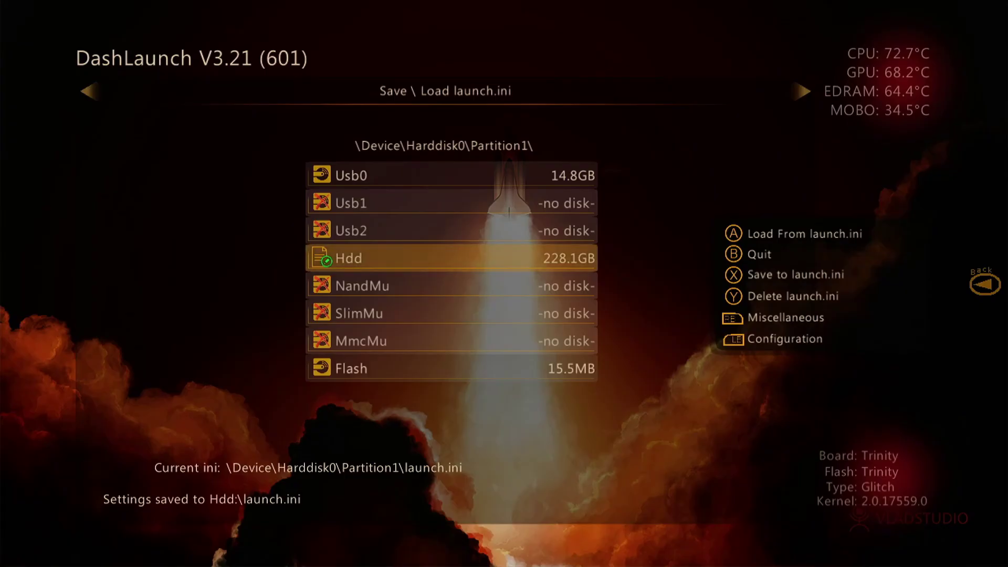
Exit DashLaunch to Xbox Home through the Xbox Guide, agreeing to end the current session
key("super")
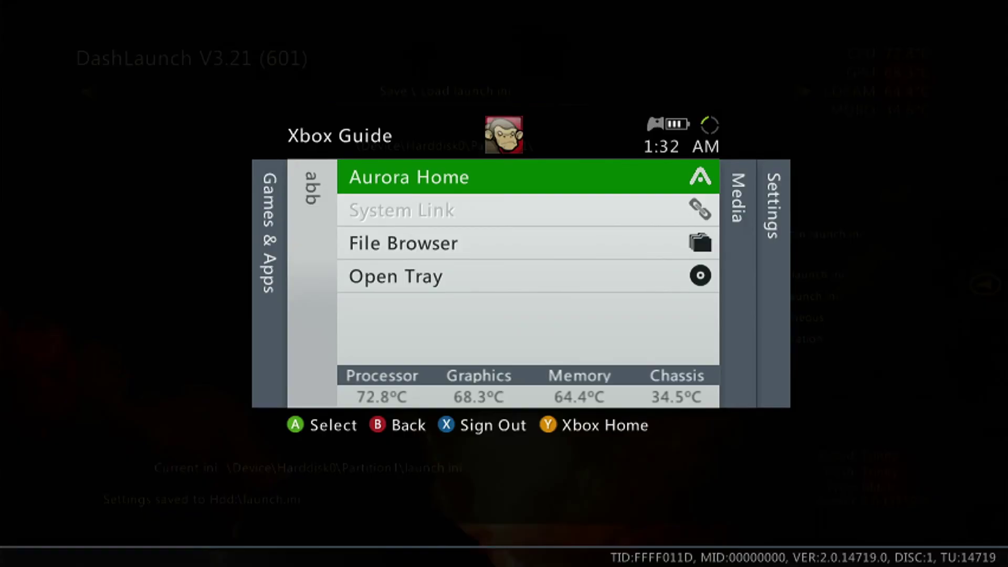
key("y")
key("Up")
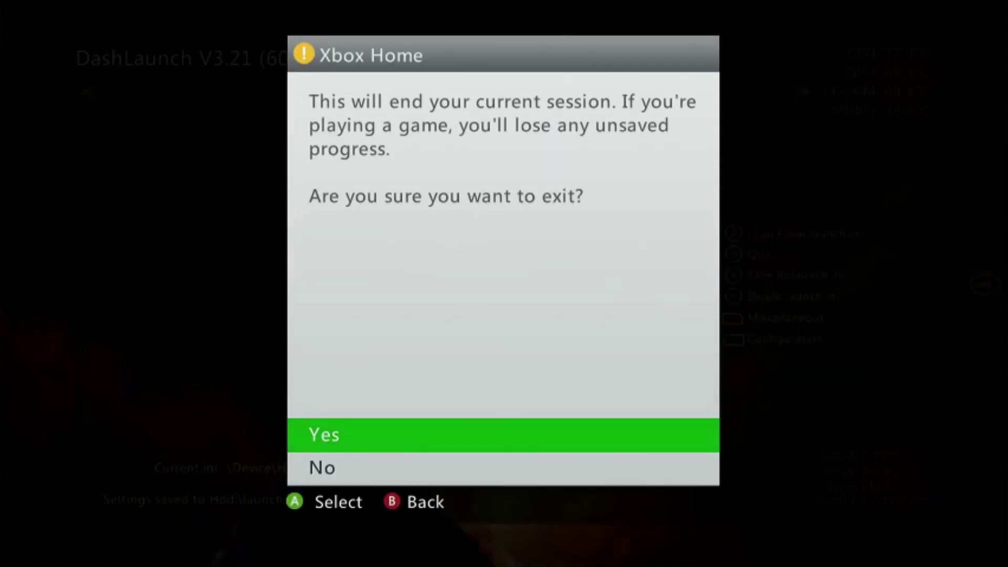